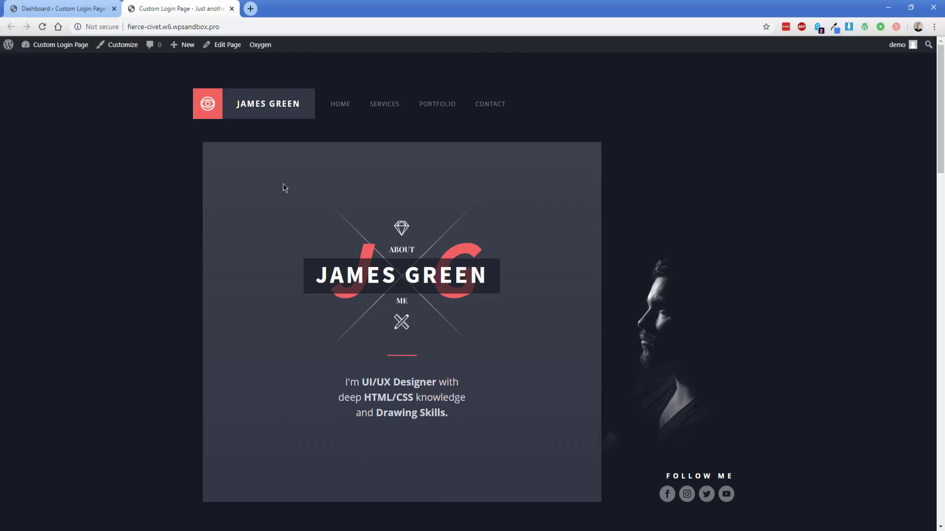
# Open the Main sitewide template from Oxygen's Templates list in the visual editor
pyautogui.click(81, 10)
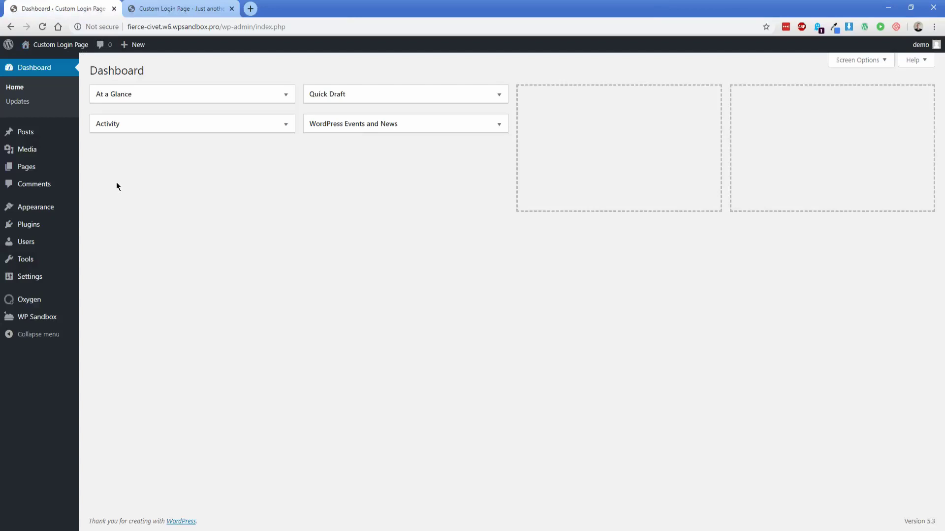
pyautogui.click(94, 317)
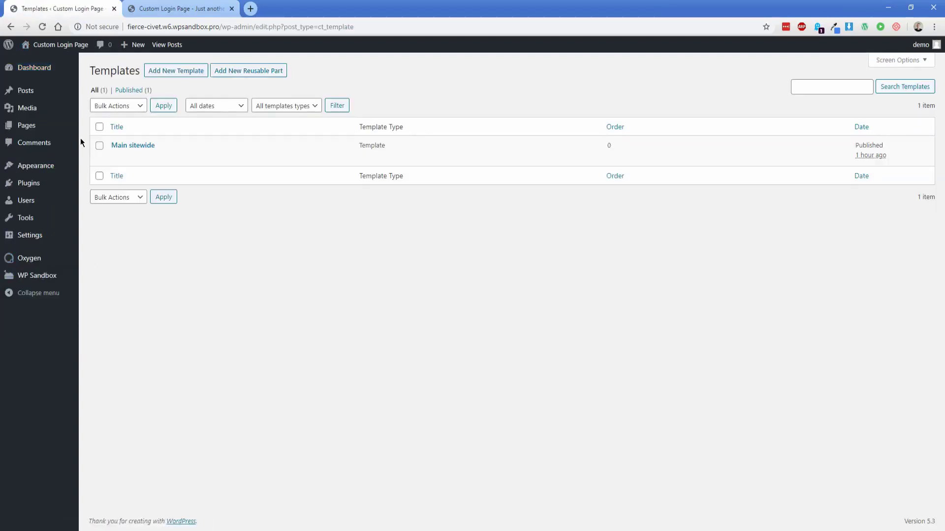
pyautogui.click(116, 157)
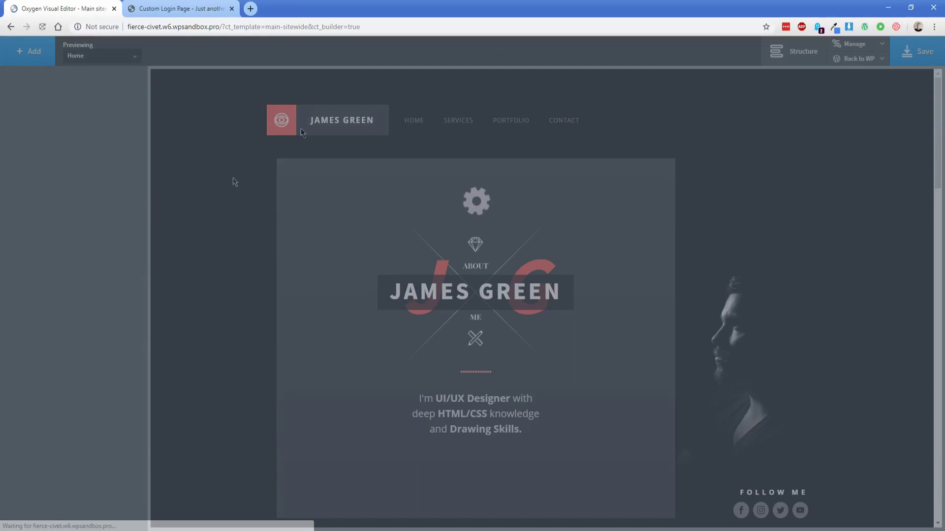
# Add a button reading 'Login' to the right side of the header row
pyautogui.click(230, 120)
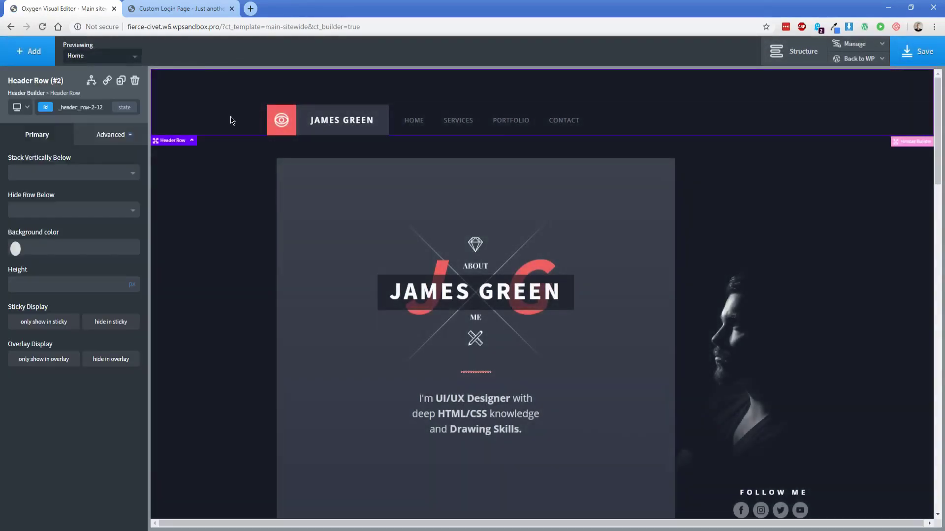
pyautogui.click(787, 51)
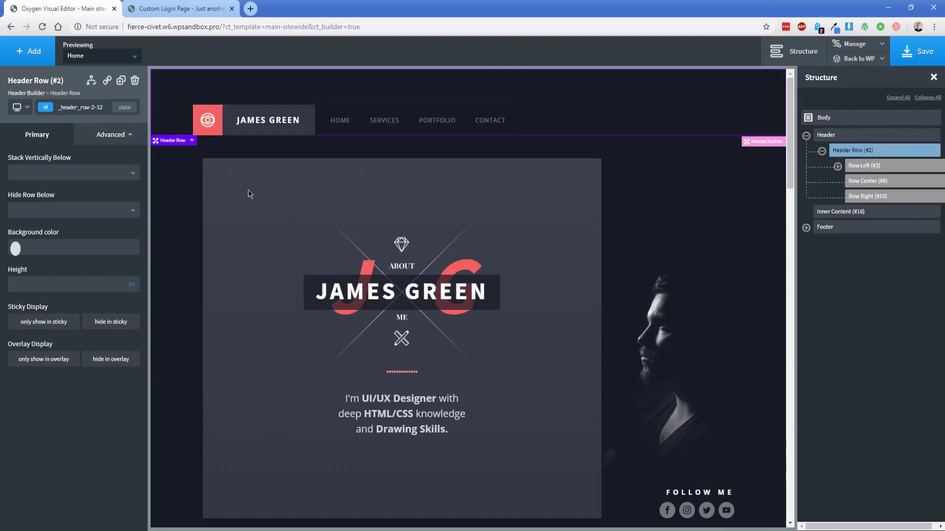
pyautogui.click(28, 51)
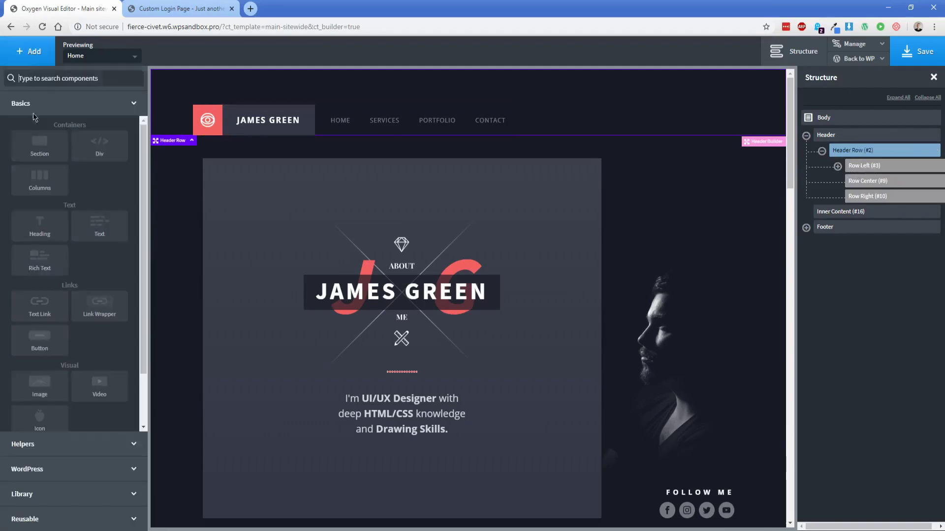
pyautogui.click(39, 340)
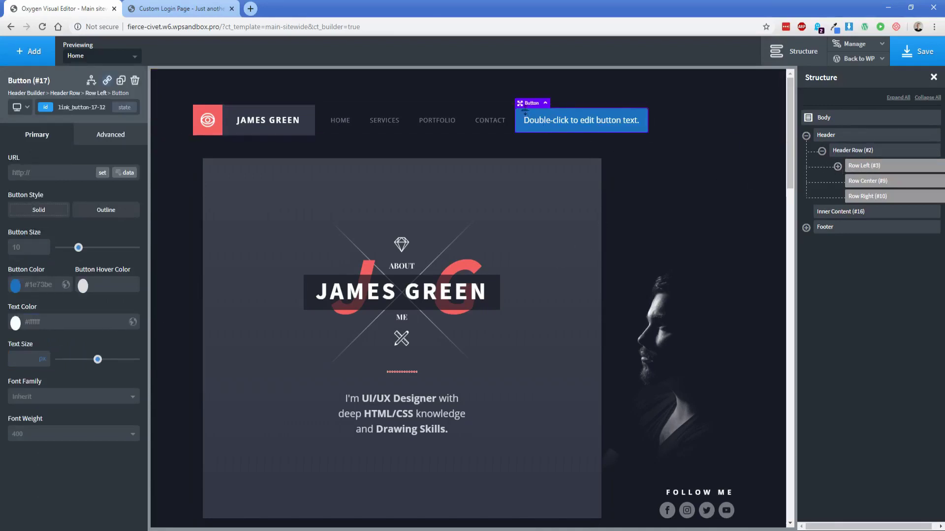
pyautogui.moveTo(521, 102); pyautogui.dragTo(721, 127)
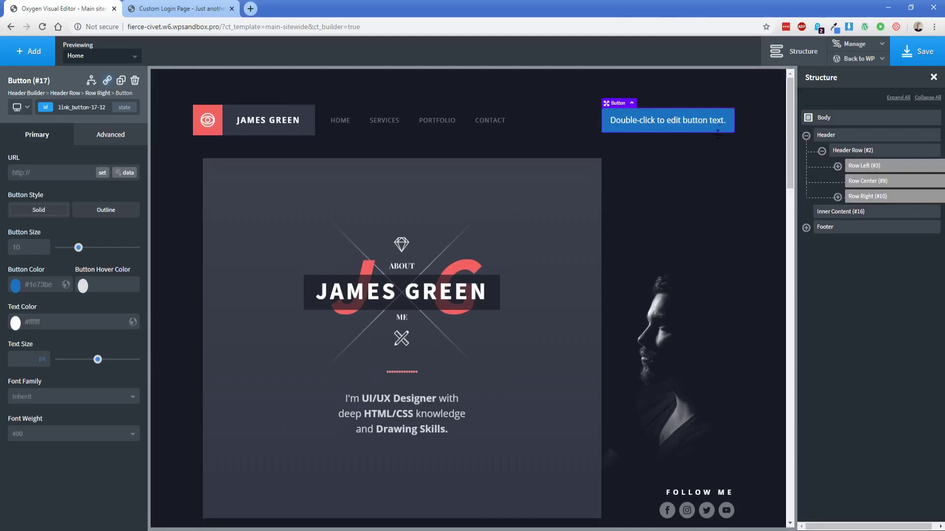
pyautogui.doubleClick(685, 122)
pyautogui.write('Login')
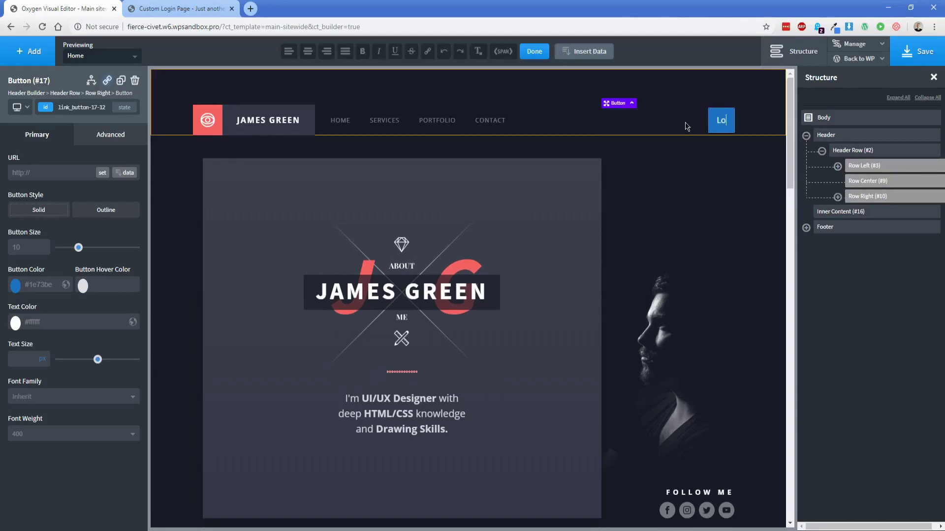
# Give the button the palette red background, link it to the Login page, and save
pyautogui.click(15, 286)
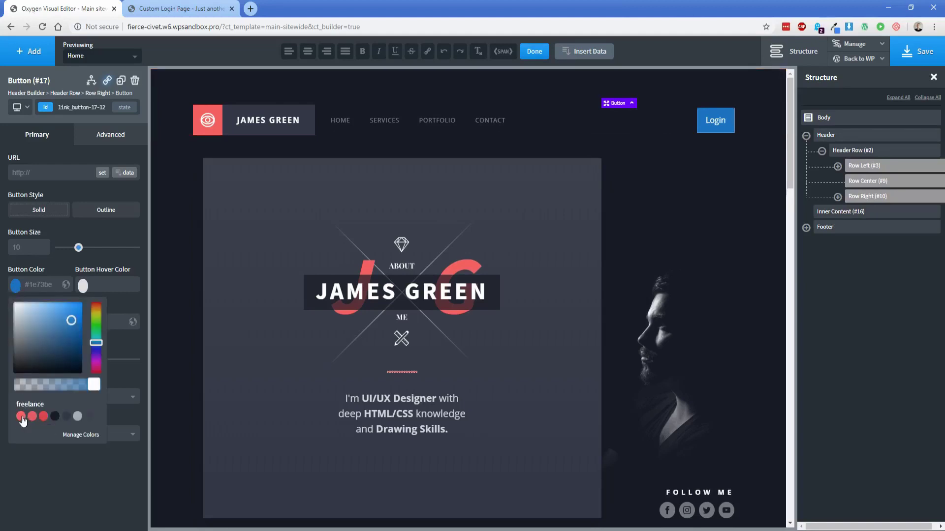
pyautogui.click(21, 417)
pyautogui.click(67, 269)
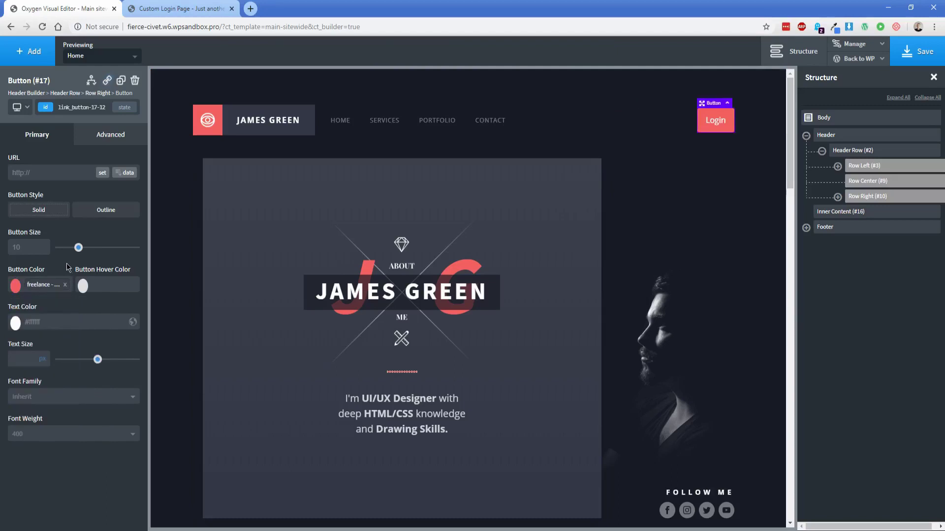
pyautogui.click(102, 173)
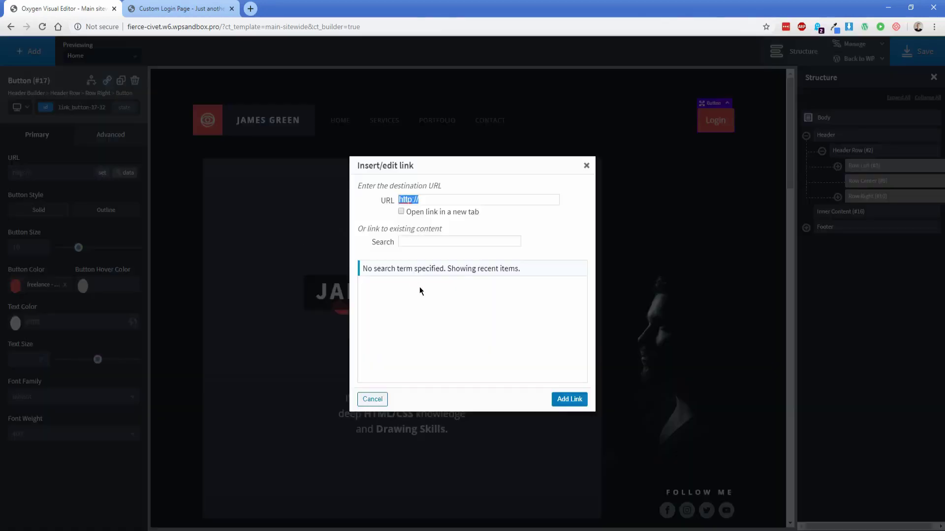
pyautogui.click(377, 297)
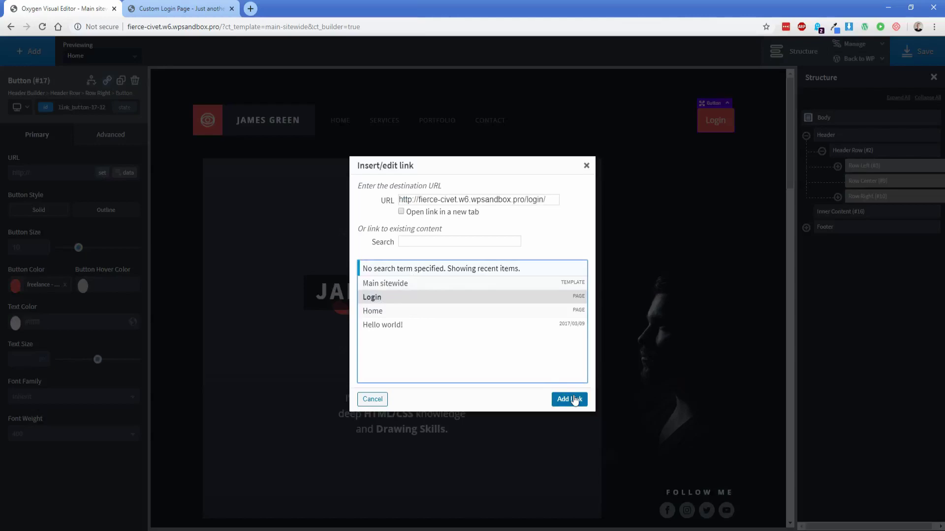
pyautogui.click(569, 399)
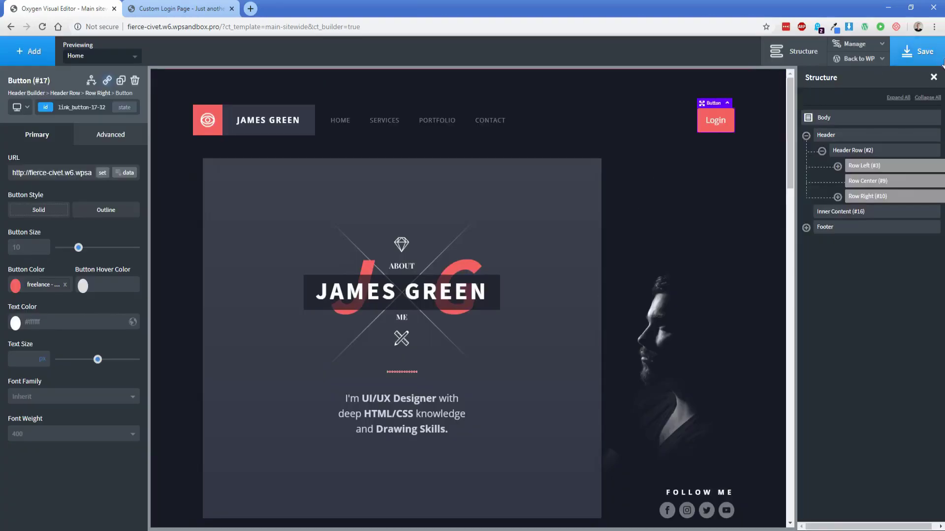
pyautogui.click(920, 52)
pyautogui.moveTo(867, 65)
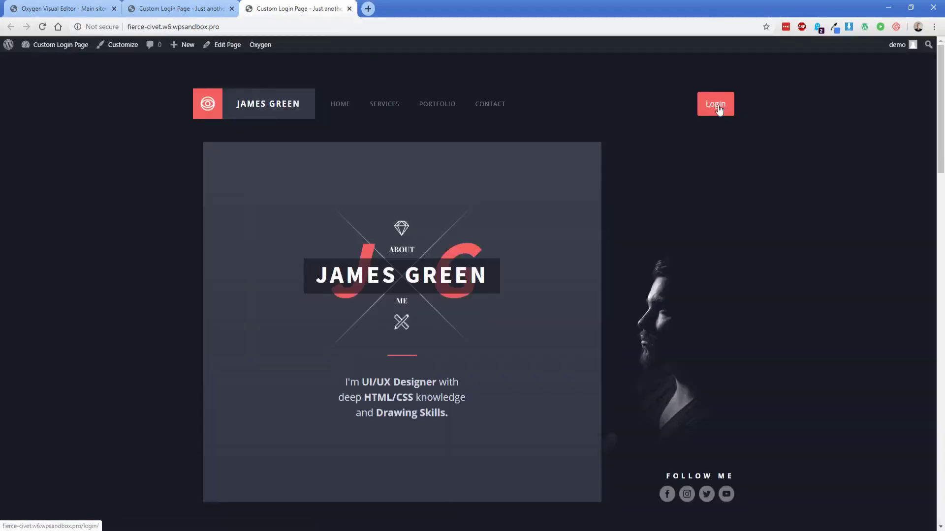
# Follow the header Login button through to the empty Login page
pyautogui.click(716, 106)
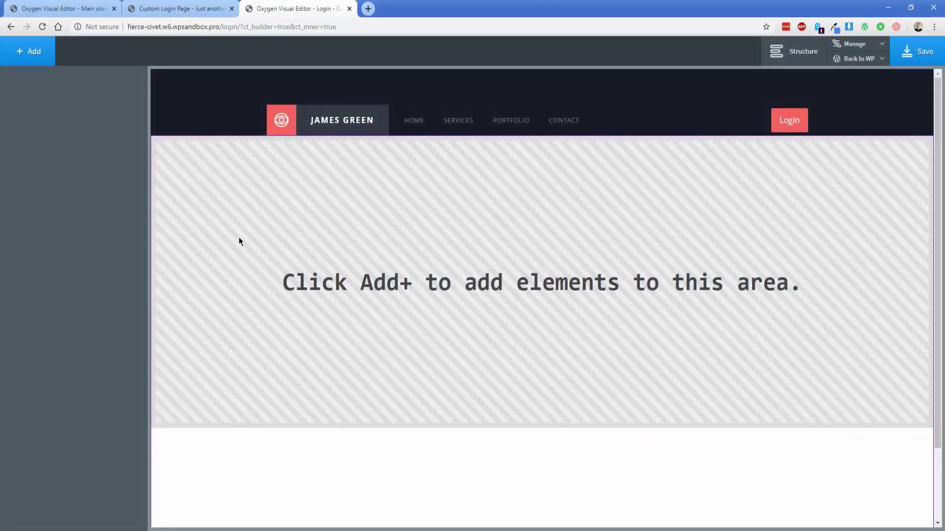
# Add a section to the Login page and a Login Form inside it
pyautogui.click(29, 52)
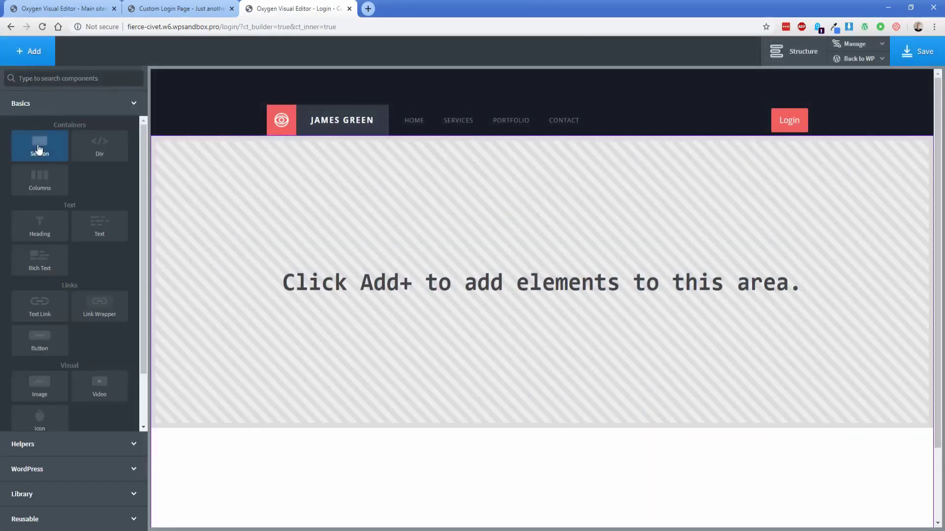
pyautogui.click(51, 155)
pyautogui.click(35, 58)
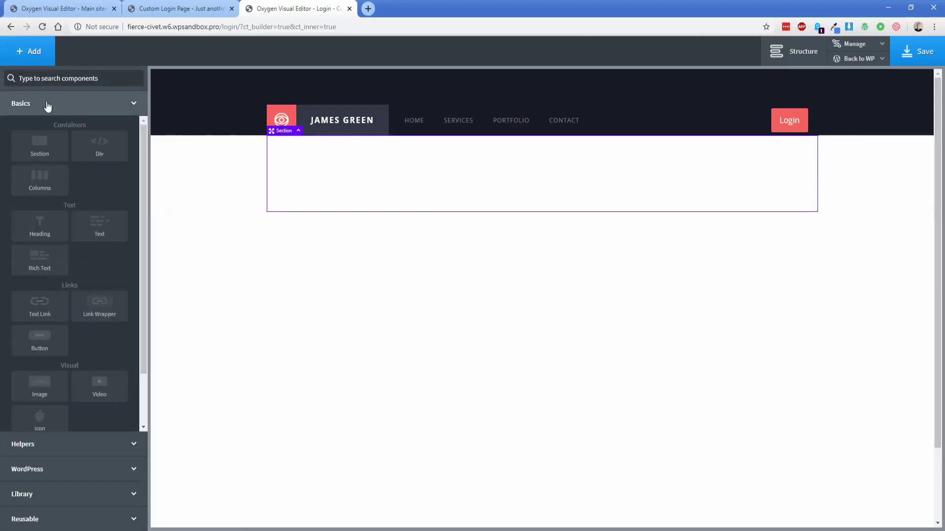
pyautogui.write('log')
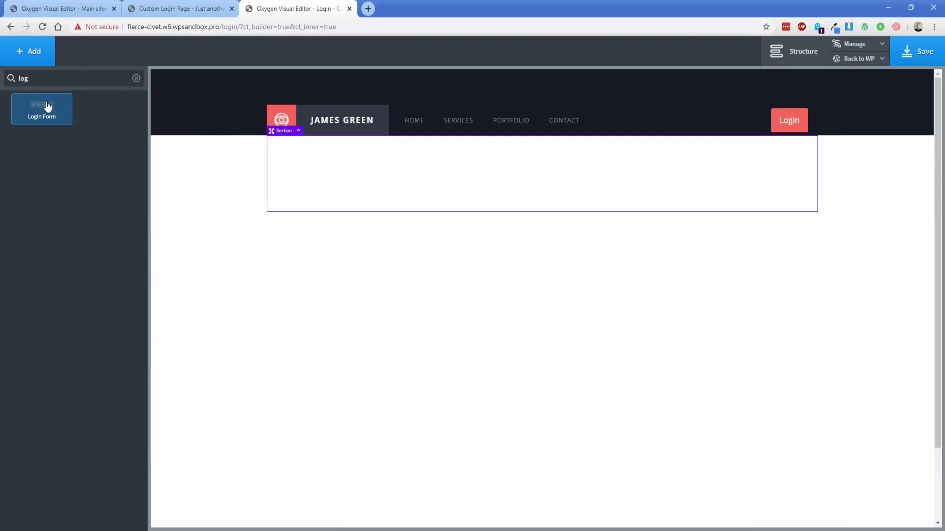
pyautogui.click(48, 107)
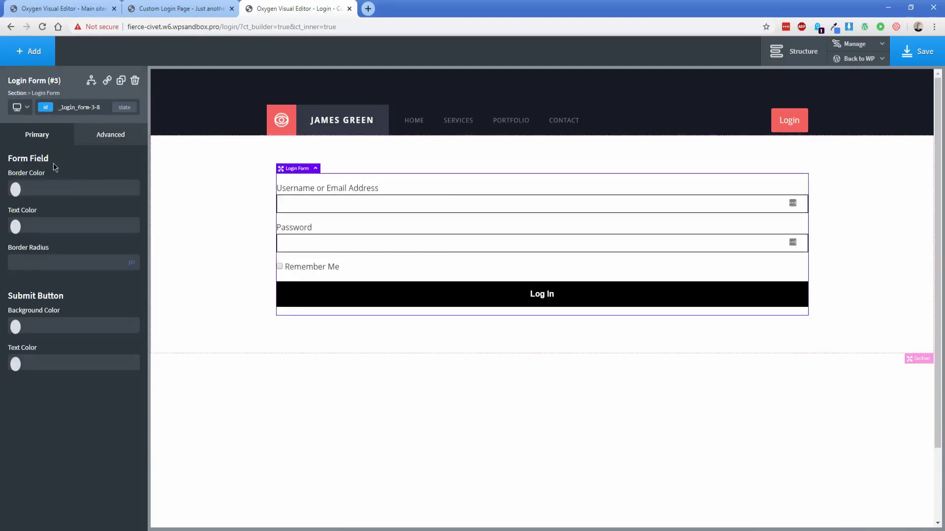
# Set the form field border colour to #ccc and preview sample text in the username field
pyautogui.click(50, 188)
pyautogui.write('#ccc')
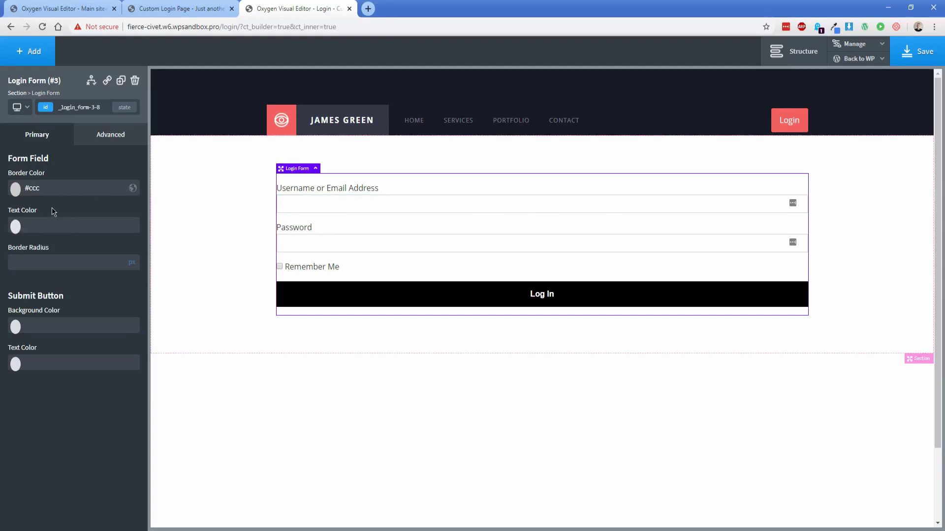
pyautogui.click(281, 204)
pyautogui.write('test@t')
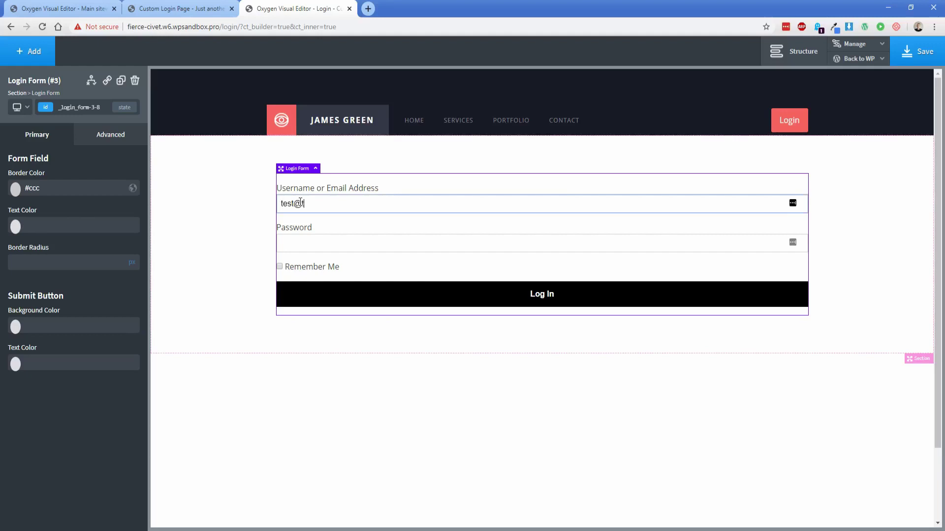
pyautogui.write('est.com')
# Darken the field text colour to near black and set a 5 px border radius
pyautogui.click(15, 227)
pyautogui.moveTo(28, 276); pyautogui.dragTo(9, 304)
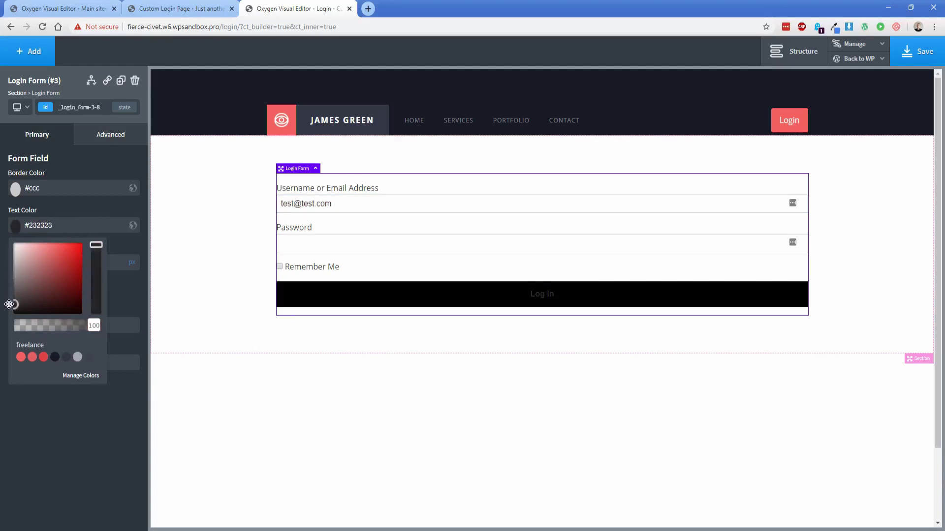
pyautogui.click(42, 219)
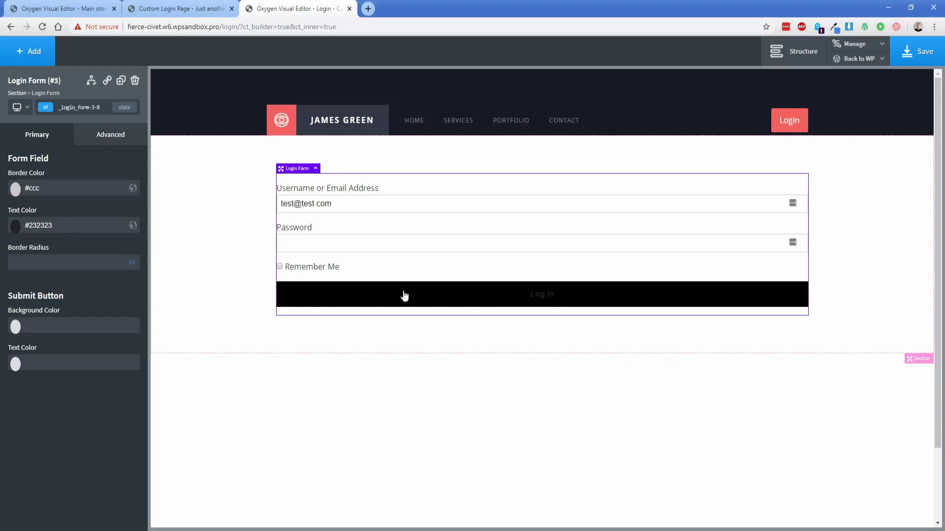
pyautogui.click(55, 261)
pyautogui.write('5')
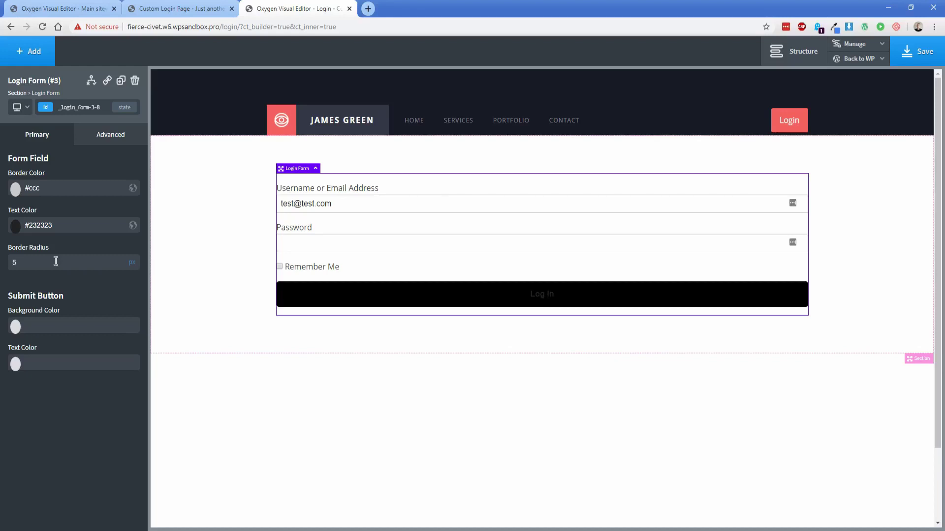
# Give the submit button the site's red background and white text
pyautogui.click(16, 327)
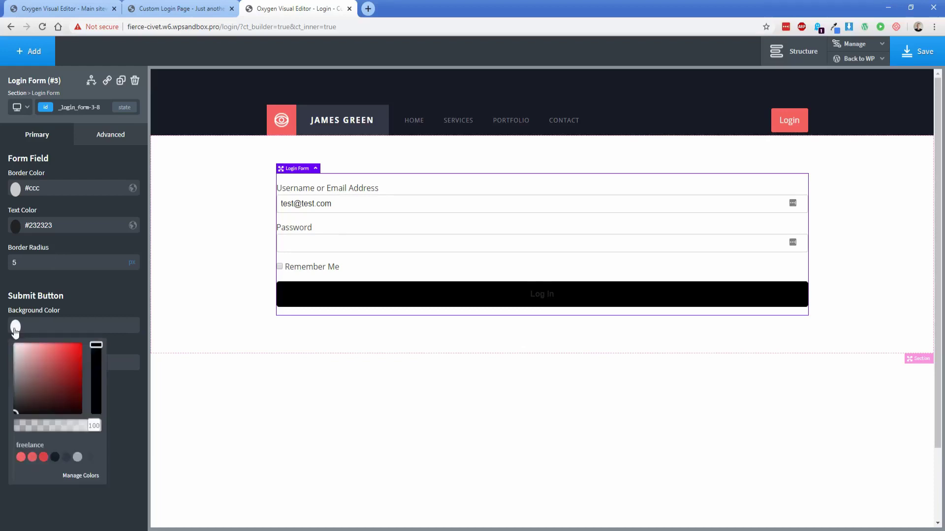
pyautogui.click(21, 457)
pyautogui.click(87, 291)
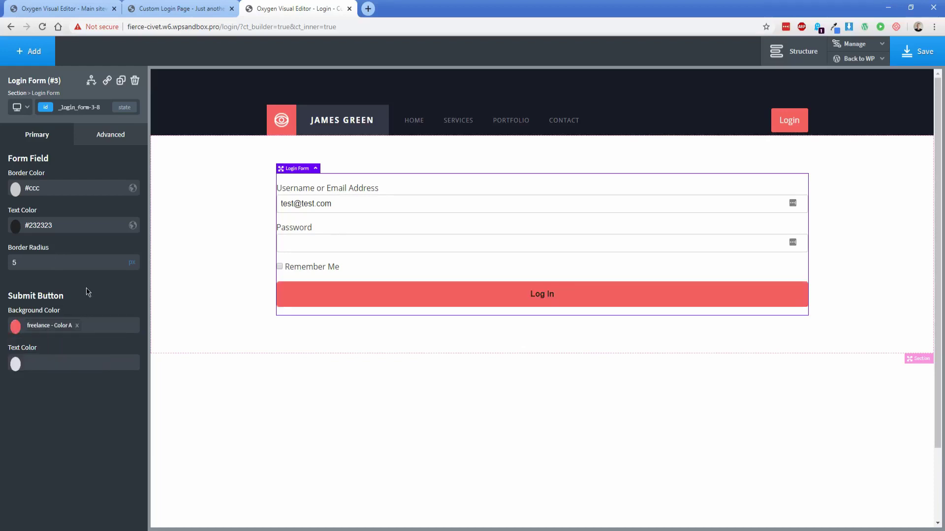
pyautogui.click(16, 364)
pyautogui.click(19, 354)
# Add a heading above the login form reading 'Welcome! Login to get started.'
pyautogui.click(30, 51)
pyautogui.click(40, 221)
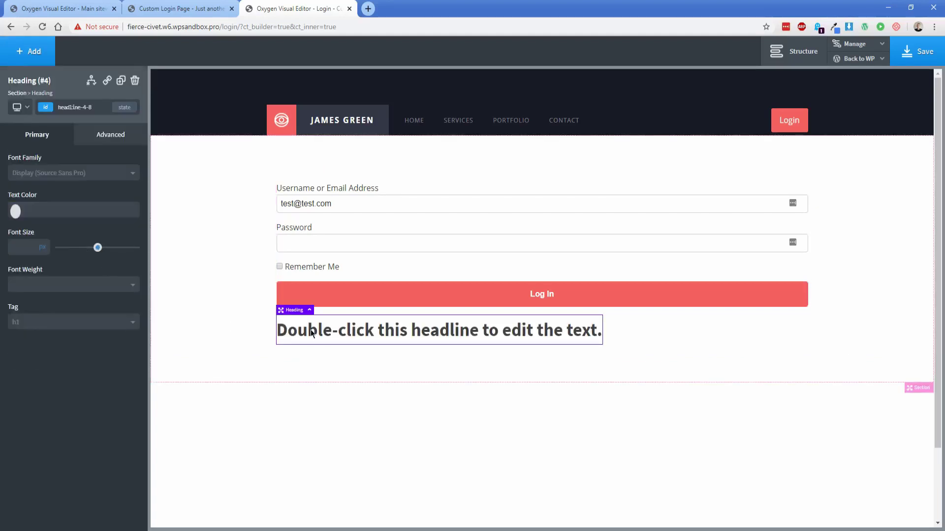
pyautogui.moveTo(311, 330); pyautogui.dragTo(332, 186)
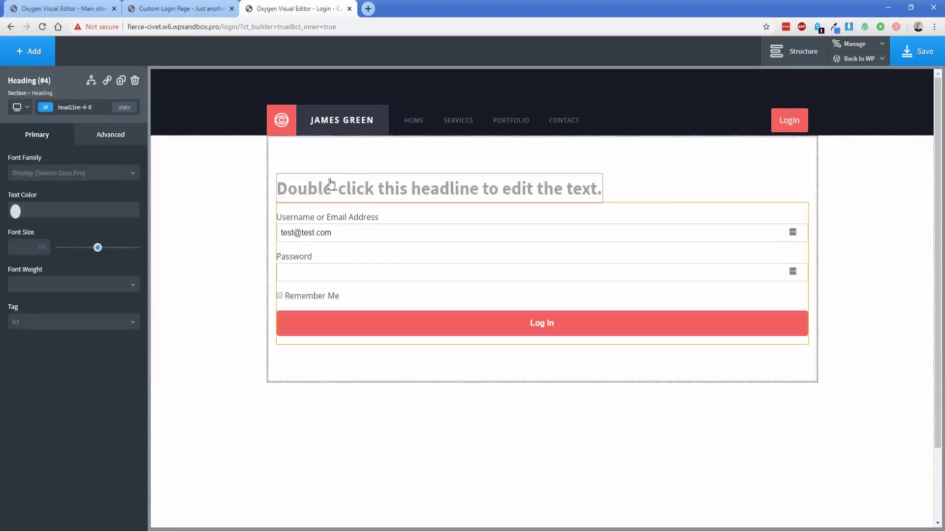
pyautogui.doubleClick(356, 186)
pyautogui.write('Welcome! L')
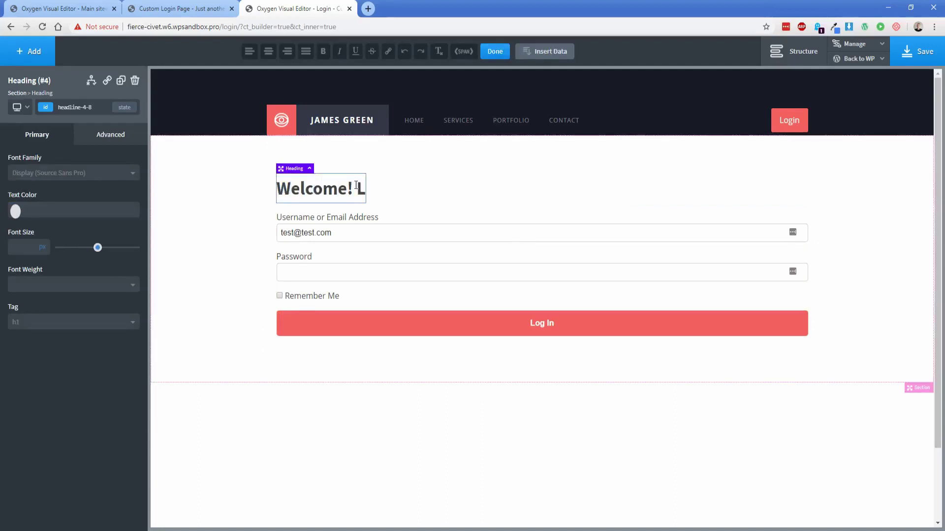
pyautogui.write('ogin to get started.')
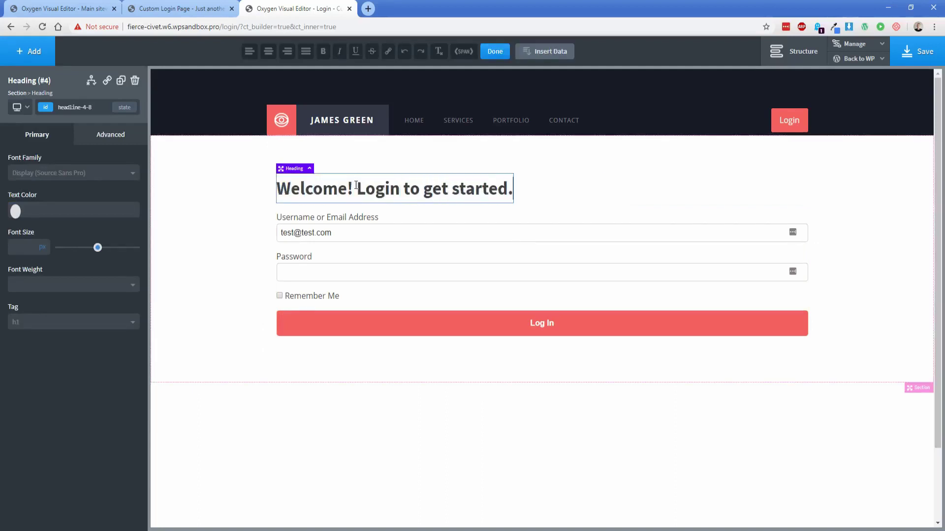
# Set the heading's bottom margin to 25 in Size & Spacing
pyautogui.click(112, 141)
pyautogui.click(91, 194)
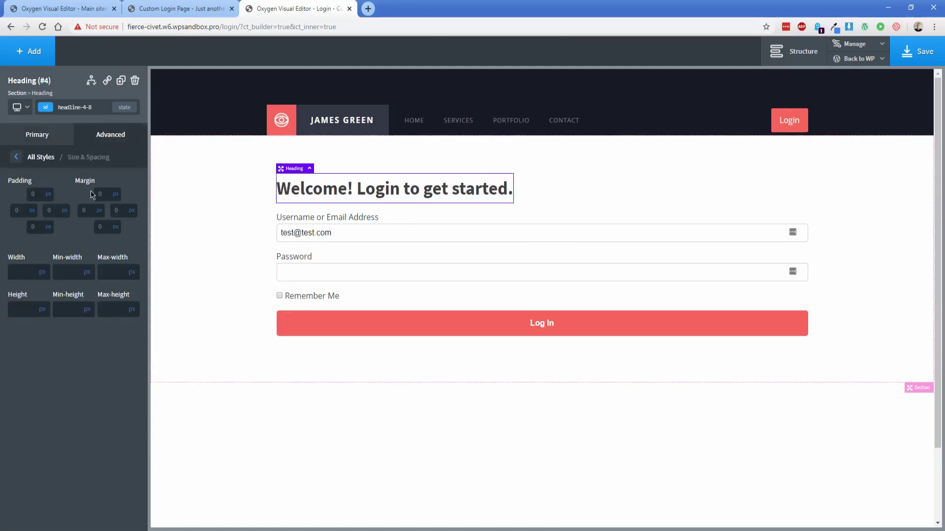
pyautogui.click(105, 228)
pyautogui.write('25')
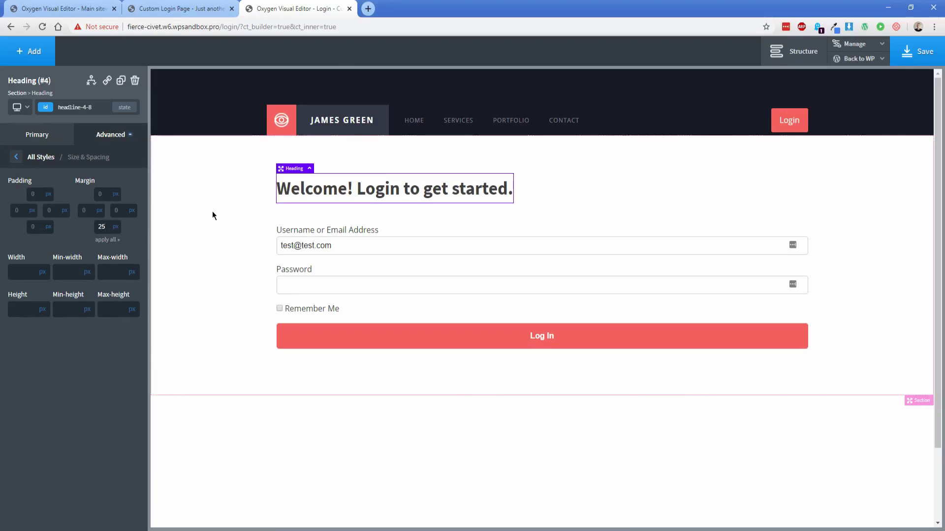
# Set the login form's width to 50% and save the Login page
pyautogui.click(592, 191)
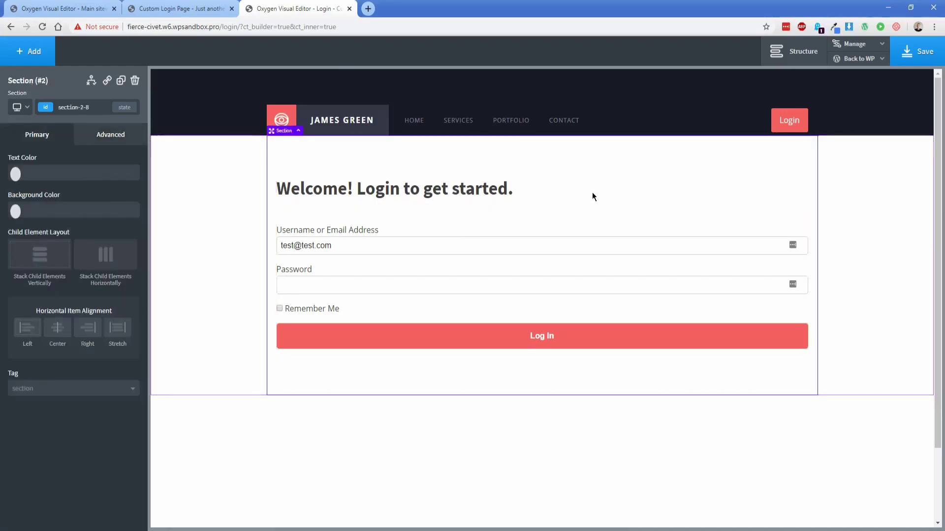
pyautogui.click(393, 229)
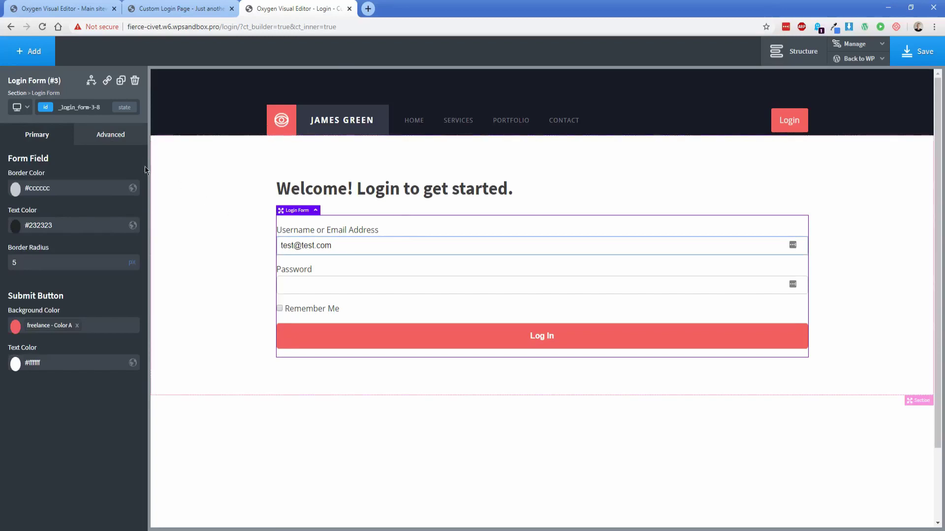
pyautogui.click(111, 137)
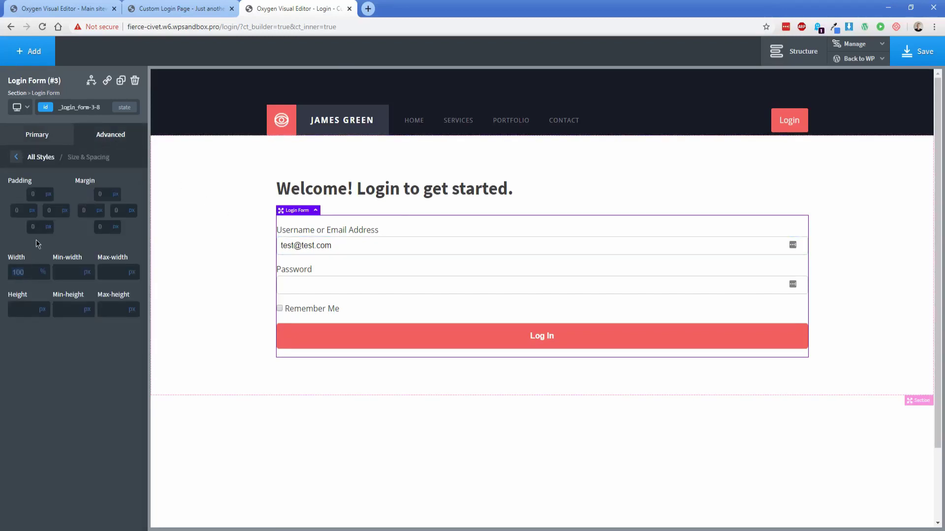
pyautogui.write('50')
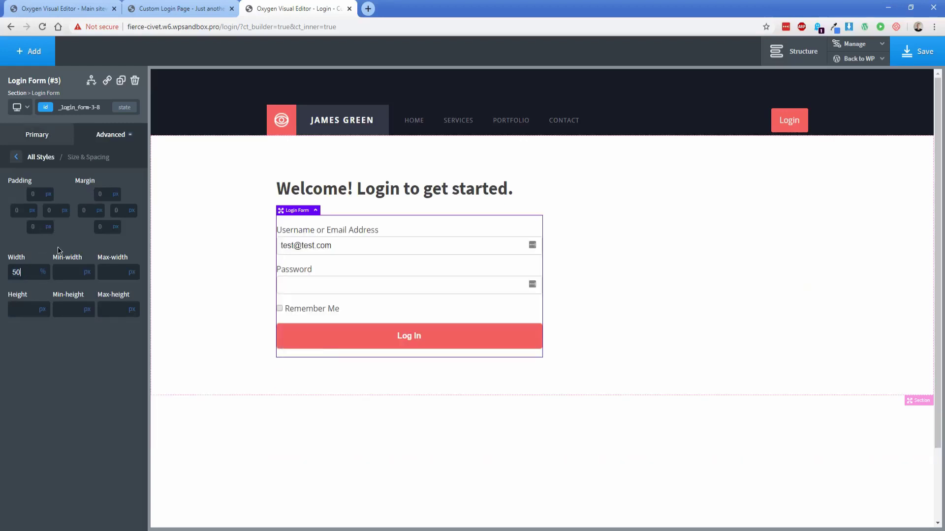
pyautogui.click(591, 240)
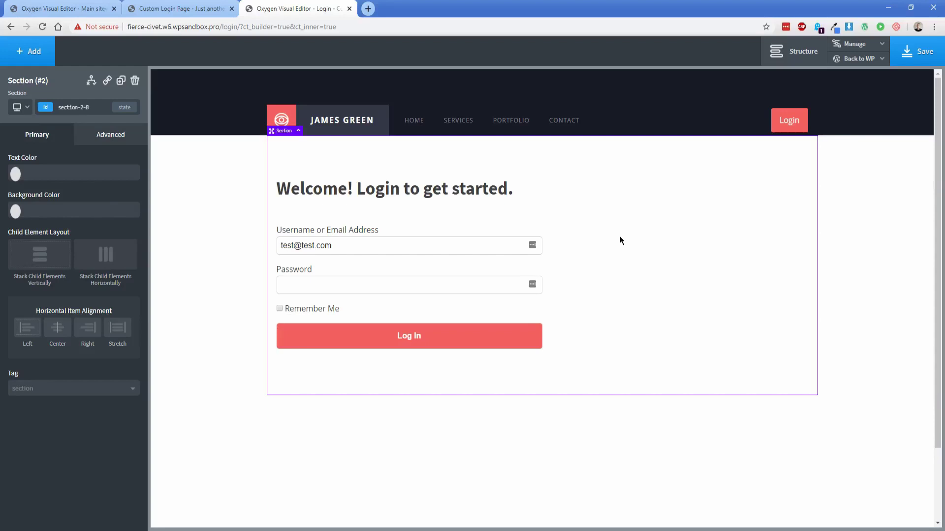
pyautogui.click(918, 51)
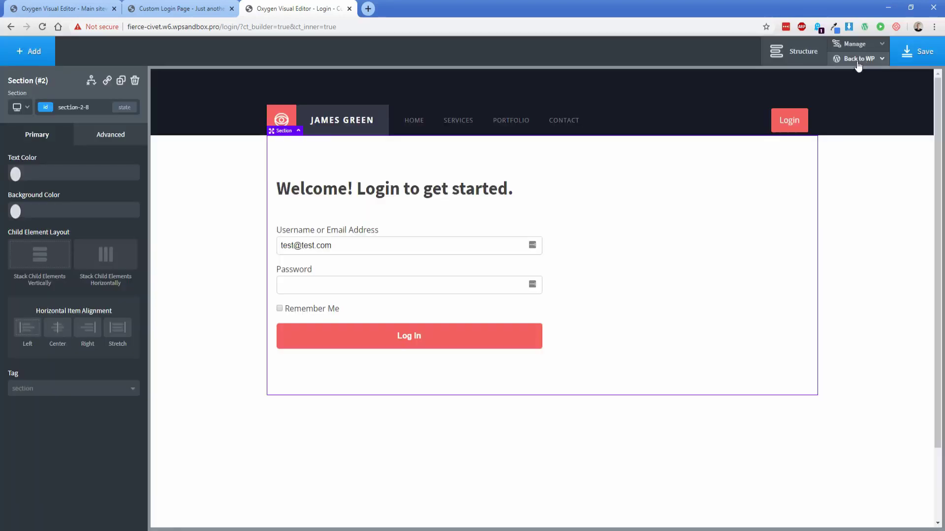
# View the saved Login page live on the front end and select its web address
pyautogui.moveTo(859, 66)
pyautogui.click(861, 92)
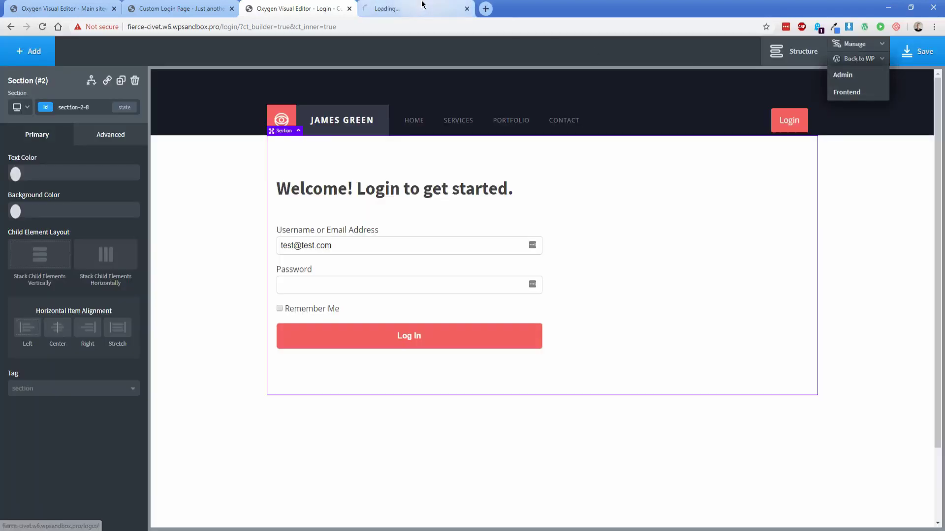
pyautogui.click(408, 8)
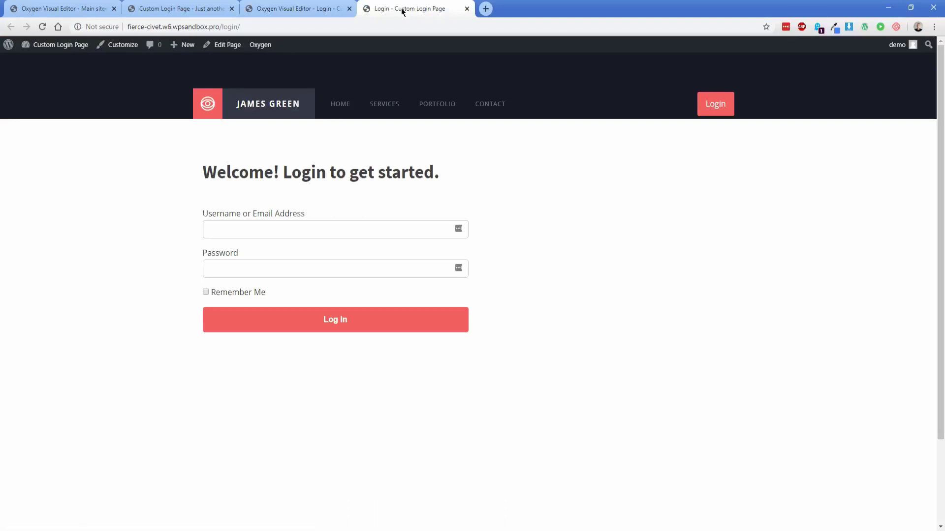
pyautogui.click(296, 23)
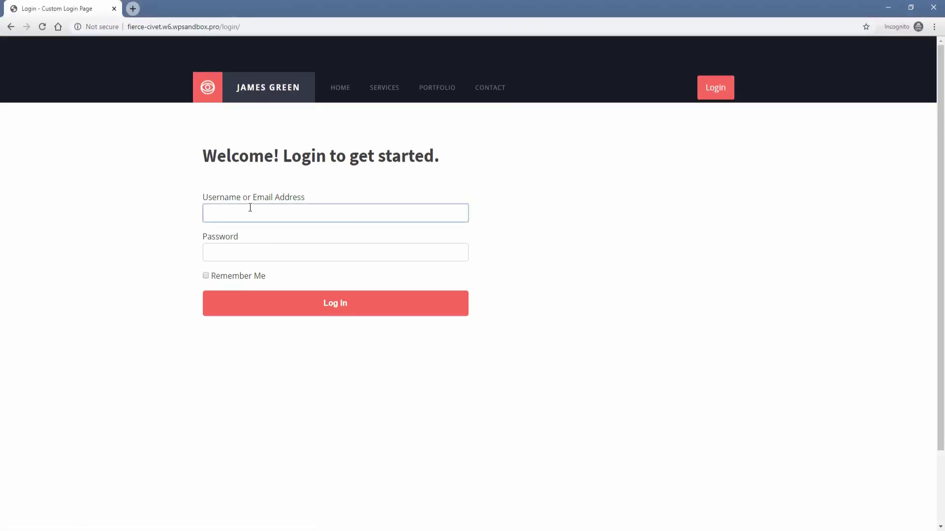
# Sign in through the form with the username and password, then close the test window
pyautogui.write('demo')
pyautogui.press('Tab')
pyautogui.hotkey('ctrl', 'v')
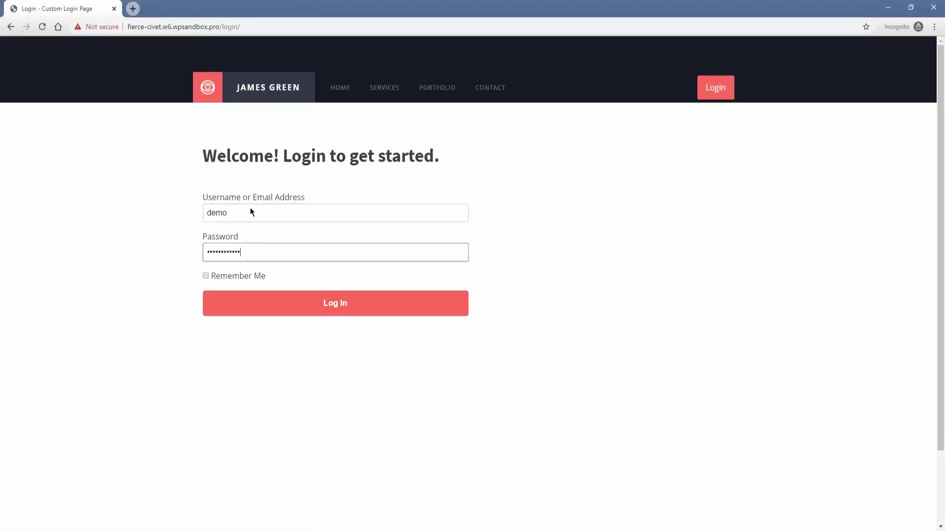
pyautogui.press('Return')
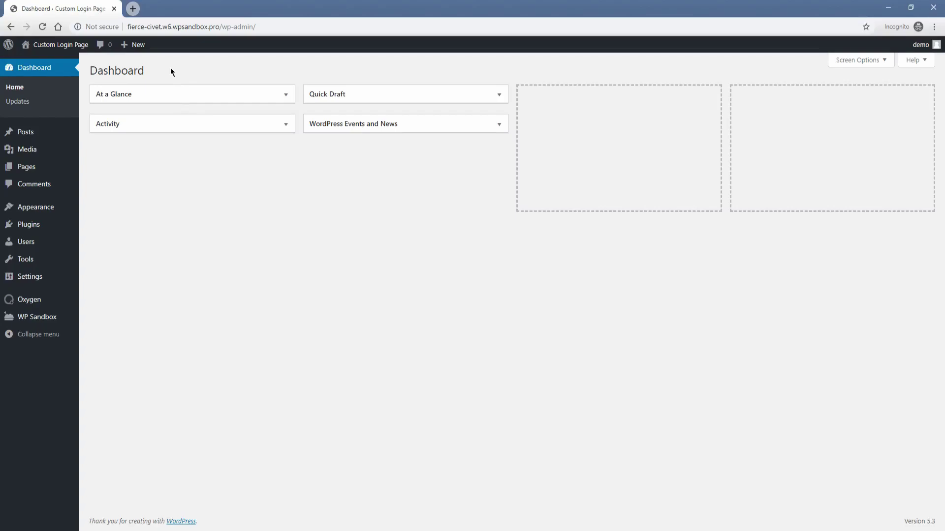
pyautogui.click(114, 9)
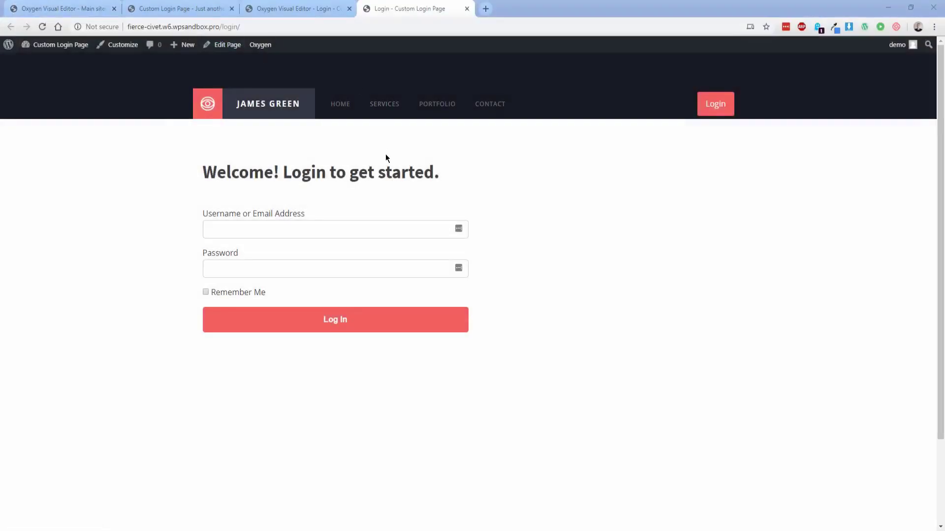
# Clear the header Login button's URL in the Main sitewide template and save it
pyautogui.click(69, 7)
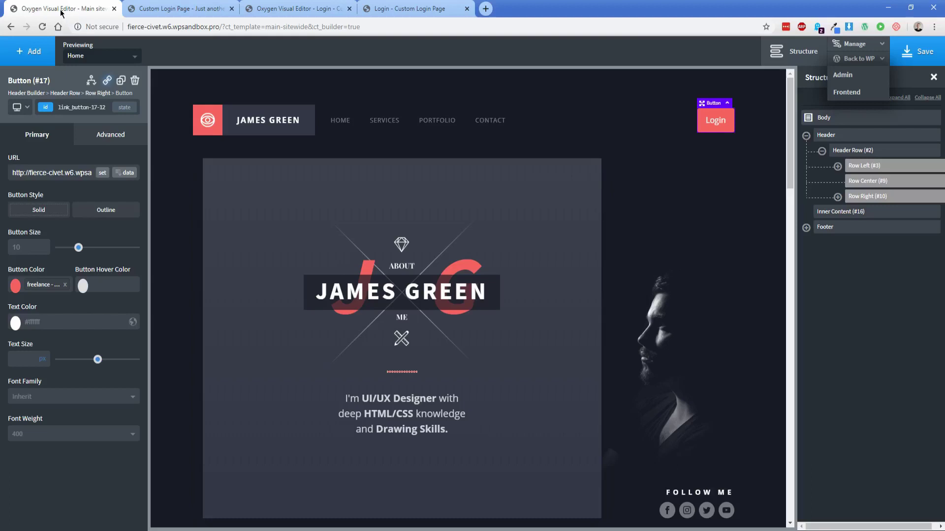
pyautogui.tripleClick(49, 174)
pyautogui.press('BackSpace')
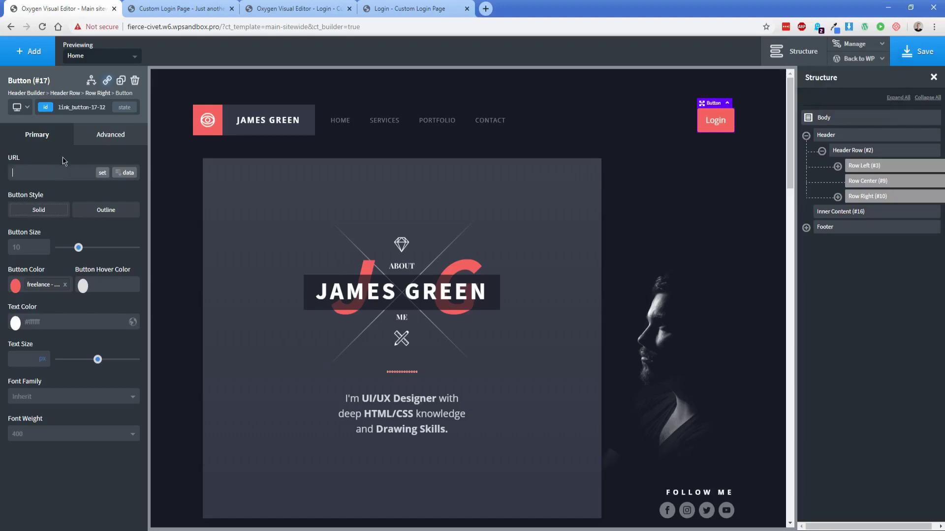
pyautogui.click(915, 55)
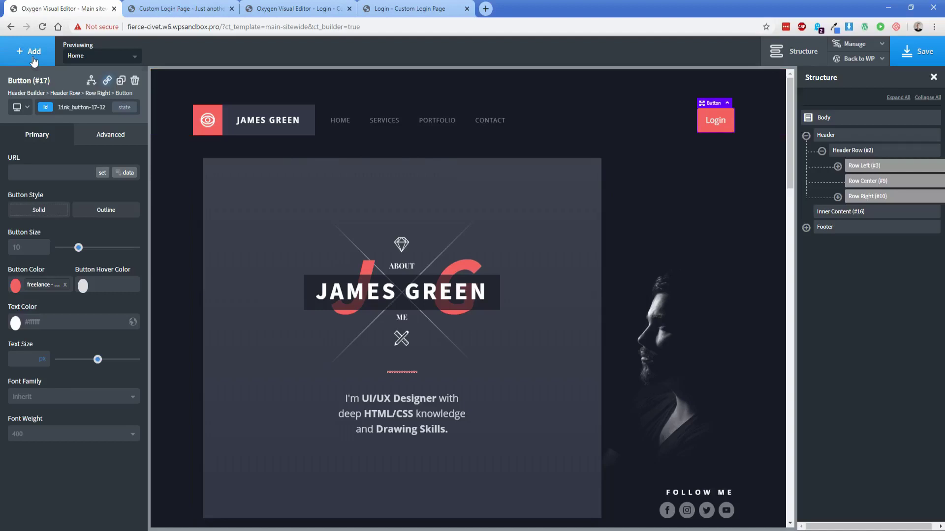
# Add a Modal component to the Main sitewide template
pyautogui.click(34, 60)
pyautogui.write('moda')
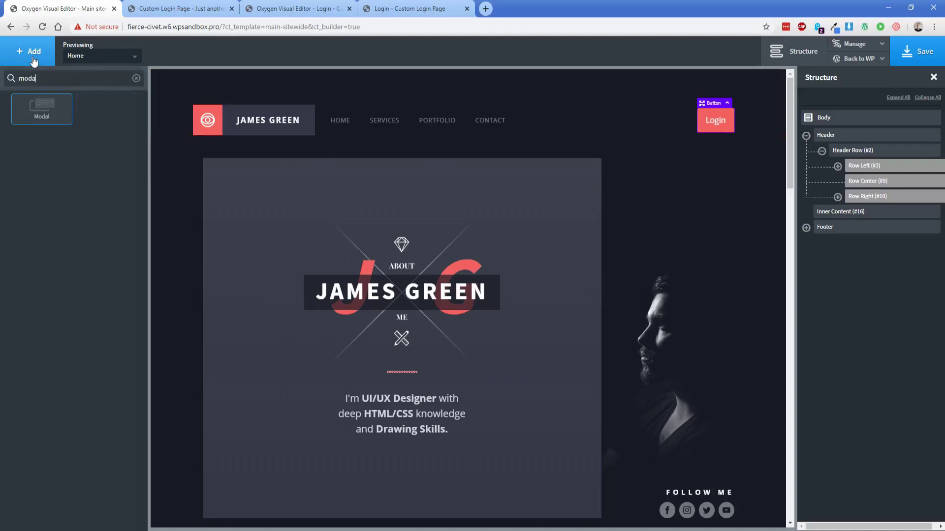
pyautogui.press('Return')
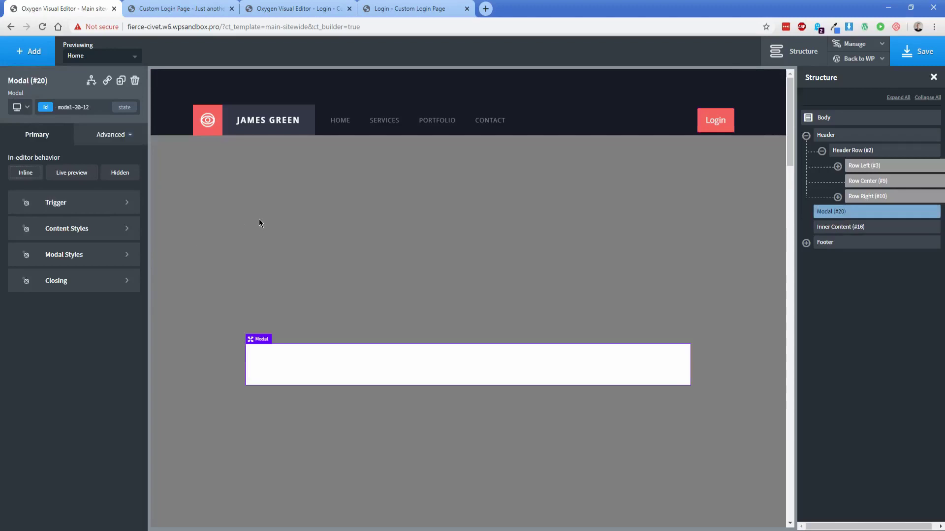
# Set the modal to open on click of the header Login button (#link_button-17-12)
pyautogui.click(86, 208)
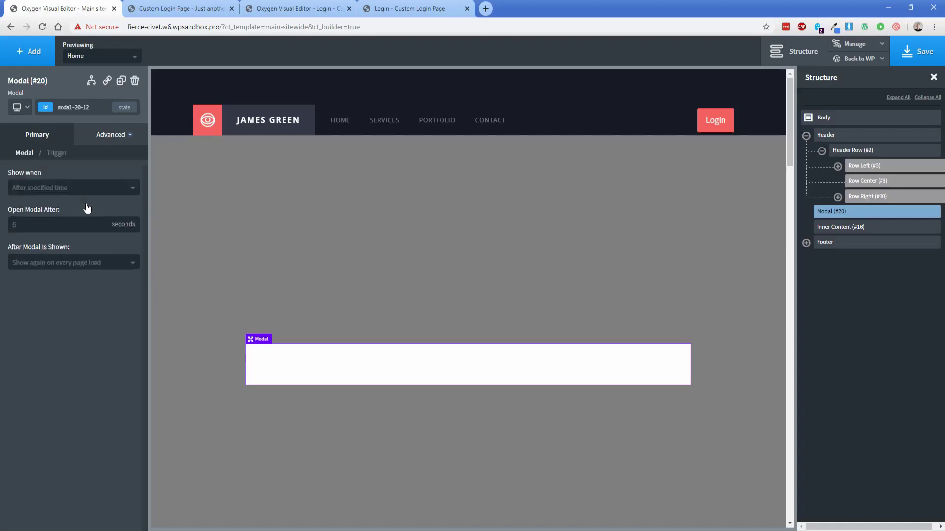
pyautogui.click(34, 197)
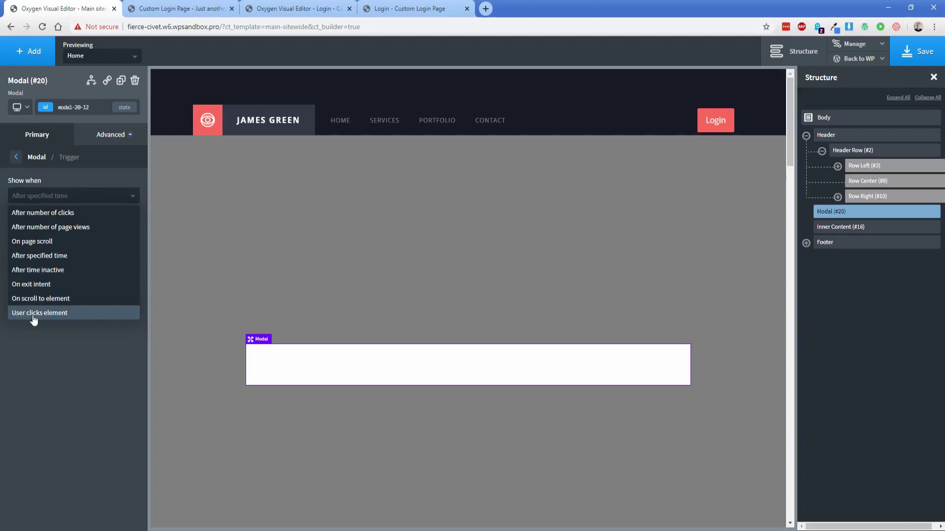
pyautogui.click(70, 317)
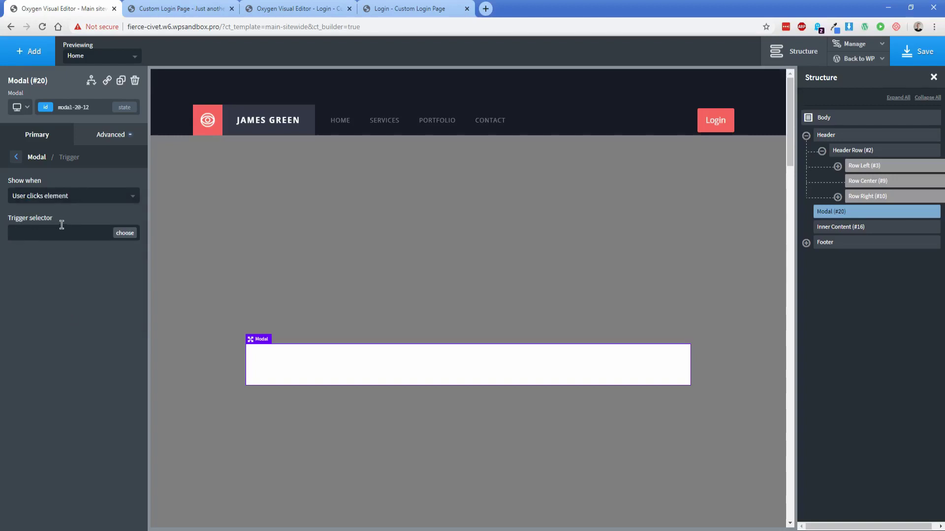
pyautogui.click(128, 236)
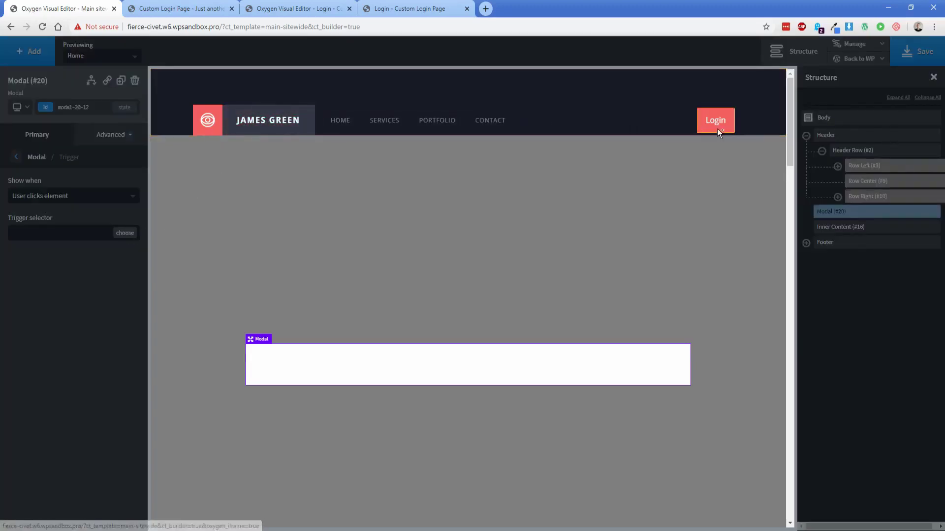
pyautogui.click(730, 127)
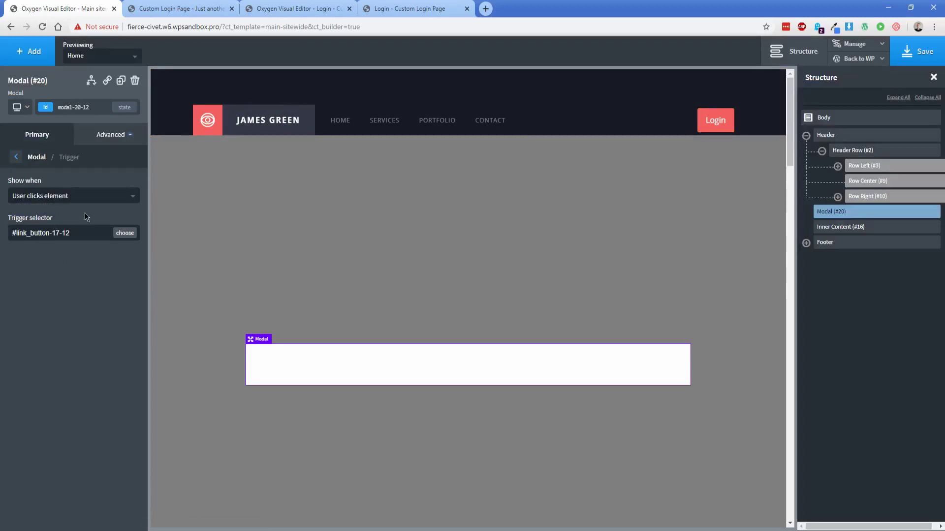
# Add a Login Form inside the modal with #ccc field borders and #333 text
pyautogui.click(29, 51)
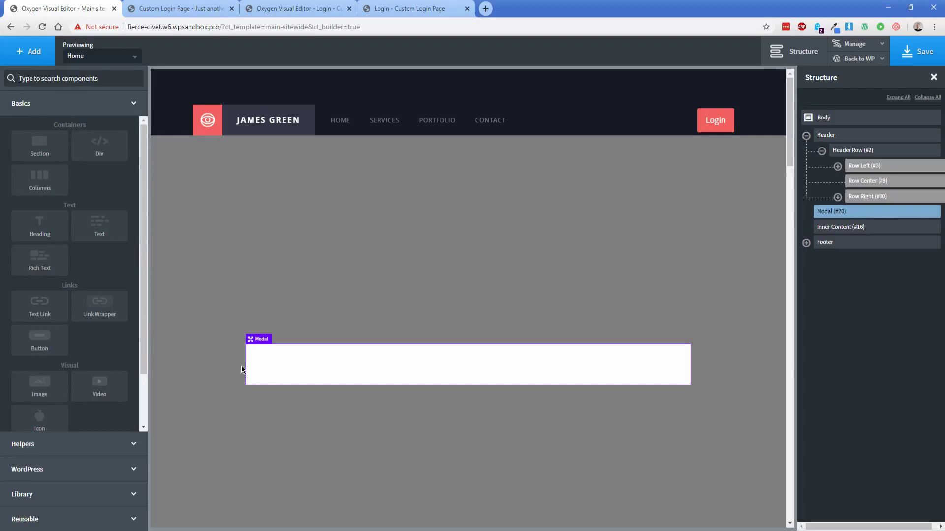
pyautogui.write('log')
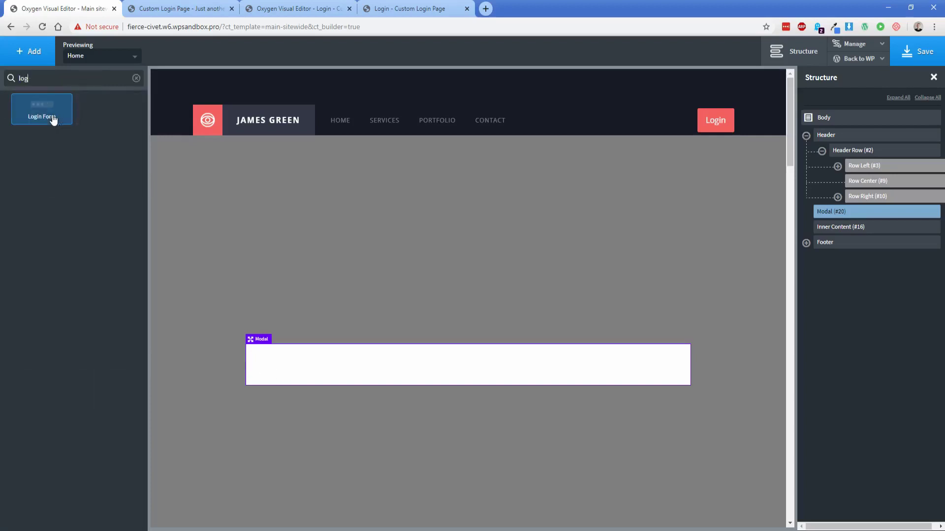
pyautogui.click(42, 109)
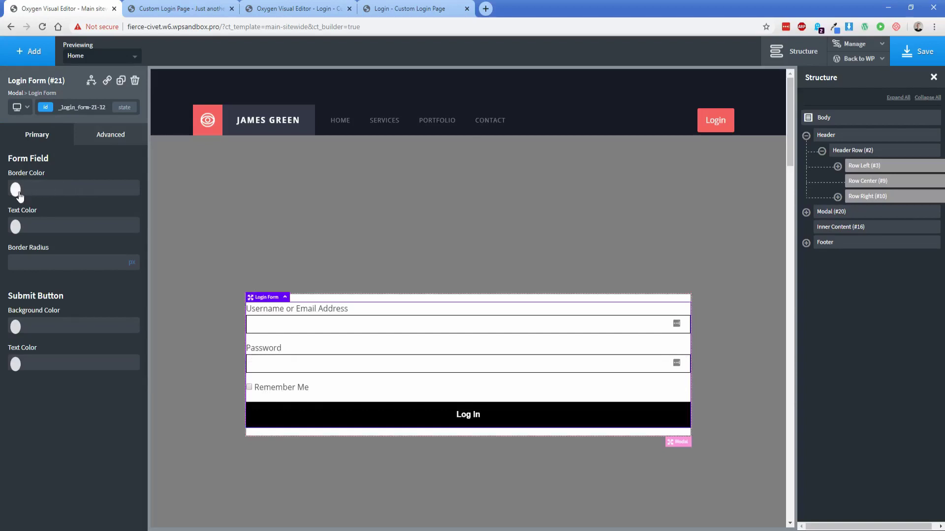
pyautogui.click(39, 189)
pyautogui.write('#ccc')
pyautogui.click(42, 224)
pyautogui.write('#')
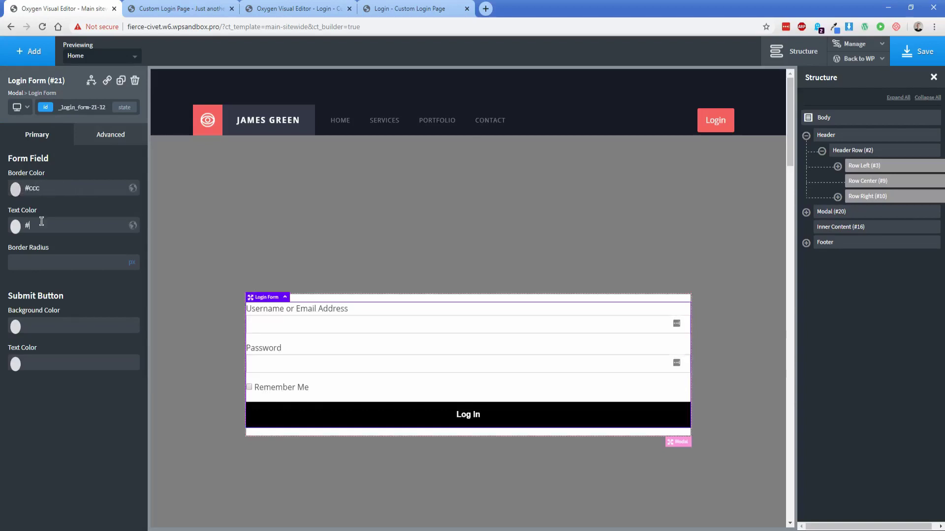
pyautogui.write('333')
# Make the modal's Log In button red with white text
pyautogui.click(15, 327)
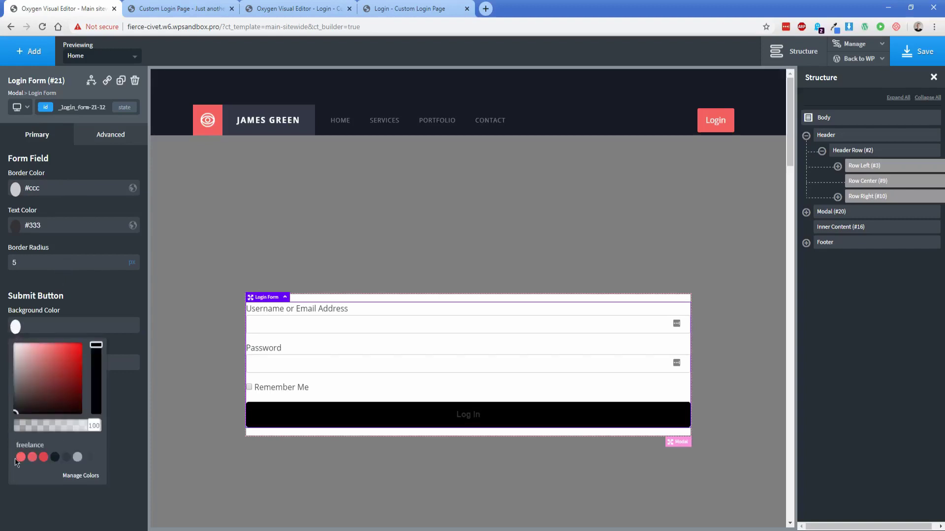
pyautogui.click(20, 457)
pyautogui.click(16, 363)
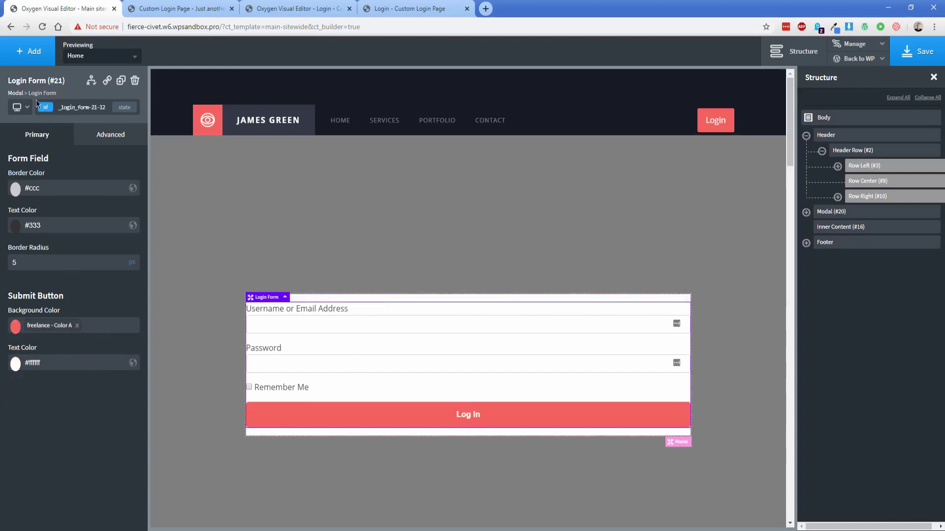
# Give the modal 25px padding on all sides
pyautogui.click(17, 95)
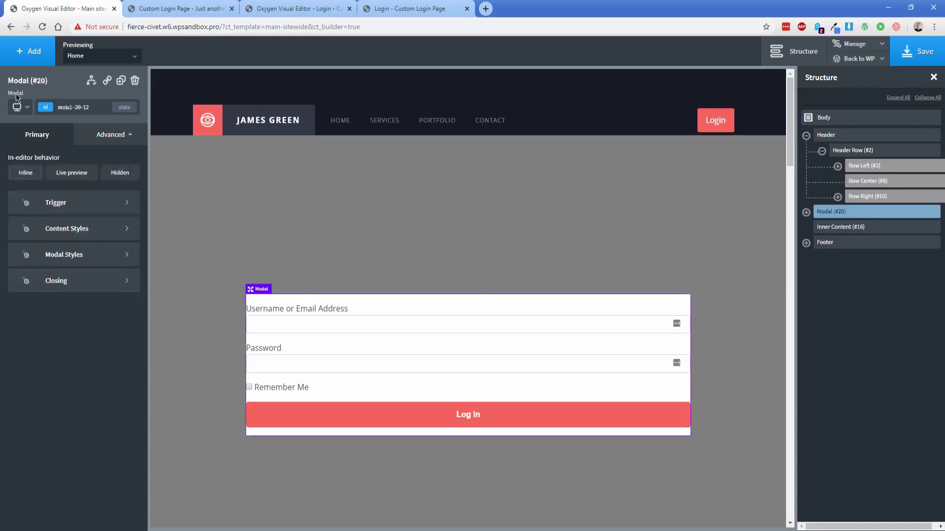
pyautogui.click(107, 136)
pyautogui.click(77, 194)
pyautogui.click(36, 194)
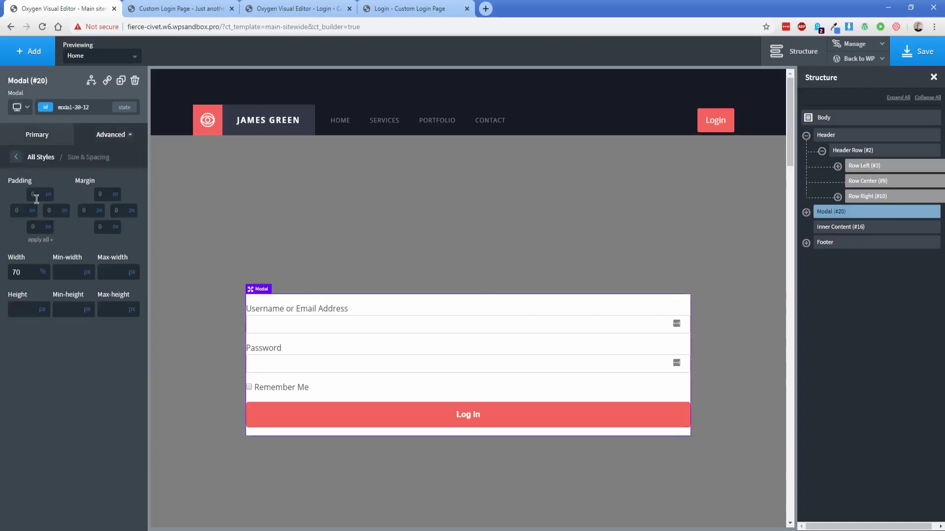
pyautogui.write('25')
pyautogui.click(39, 240)
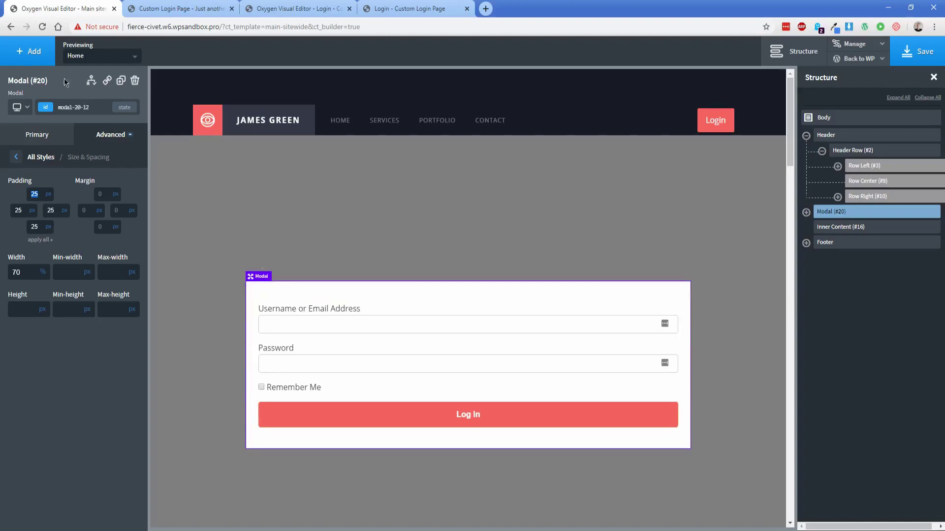
# Add a heading to the modal reading "Welcome! Login to continue."
pyautogui.click(30, 51)
pyautogui.click(47, 226)
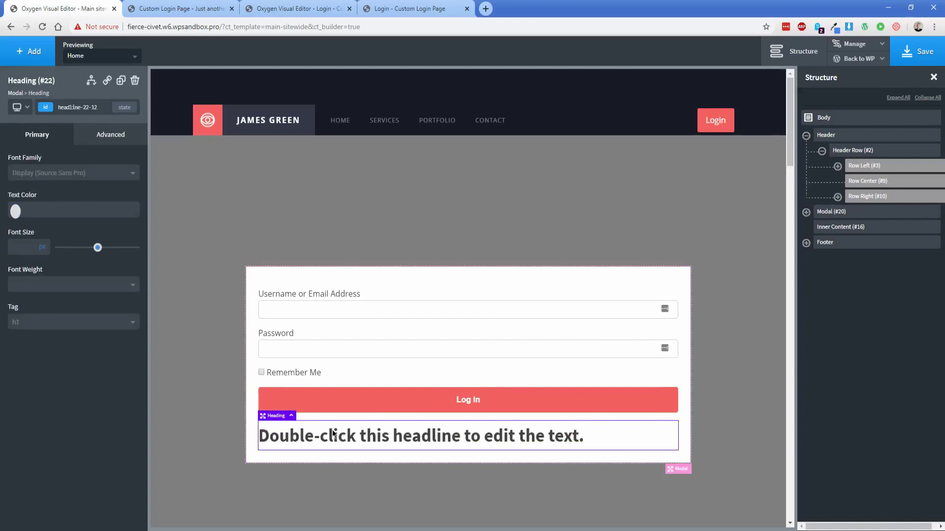
pyautogui.doubleClick(332, 433)
pyautogui.write('Welcome! L')
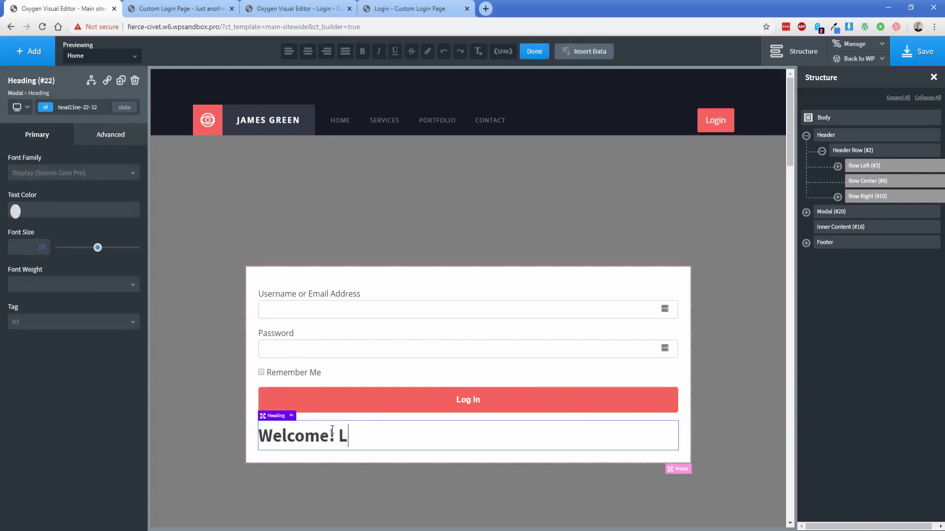
pyautogui.write('ogin to contuin')
pyautogui.press('BackSpace')
pyautogui.press('BackSpace')
pyautogui.press('BackSpace')
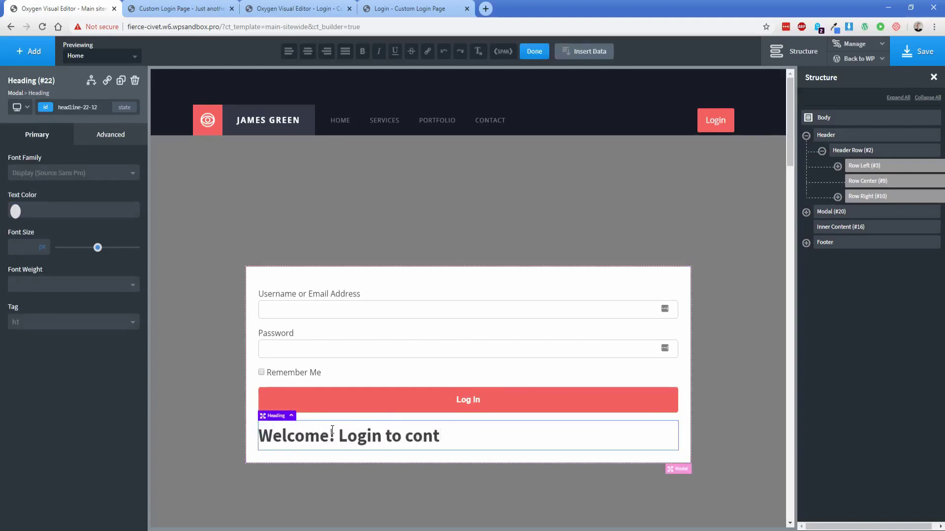
pyautogui.write('inue.')
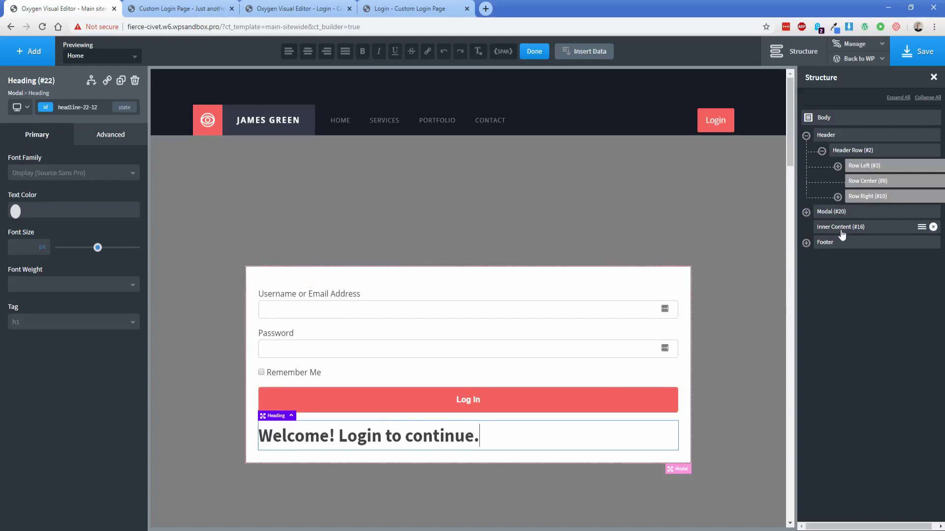
# Move the heading above the login form and start editing its bottom margin
pyautogui.click(808, 214)
pyautogui.moveTo(852, 243)
pyautogui.mouseDown()
pyautogui.moveTo(863, 232)
pyautogui.moveTo(857, 228)
pyautogui.mouseUp()
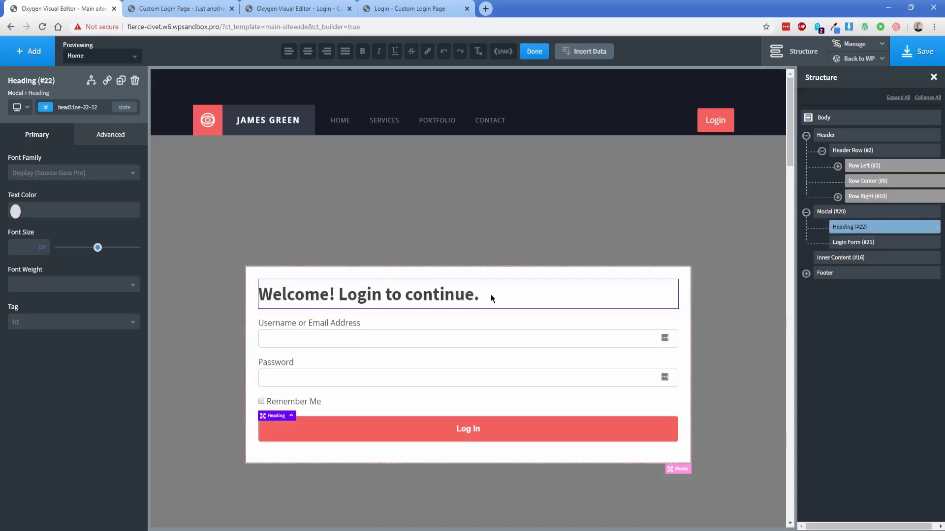
pyautogui.click(91, 138)
pyautogui.click(105, 199)
pyautogui.click(107, 227)
# Set the heading's bottom margin to 25px, save the template, and reload the live site
pyautogui.write('25')
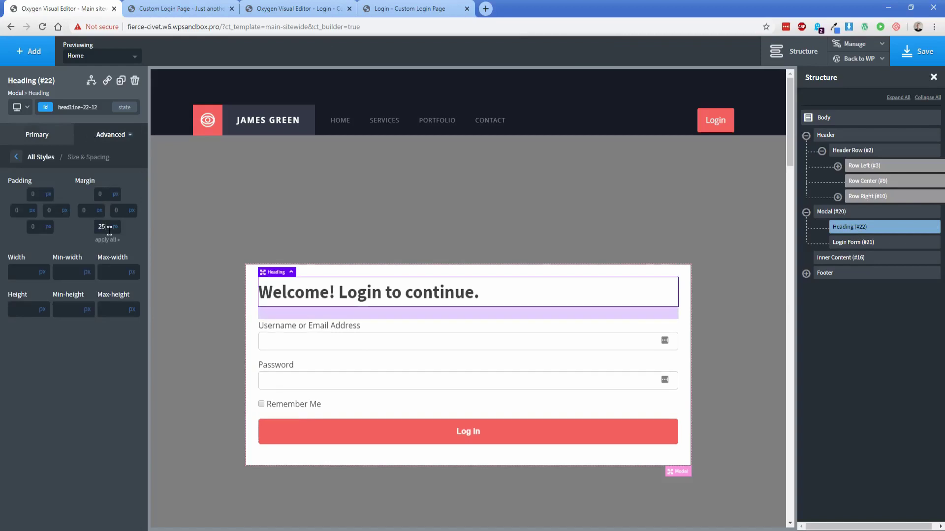
pyautogui.click(913, 53)
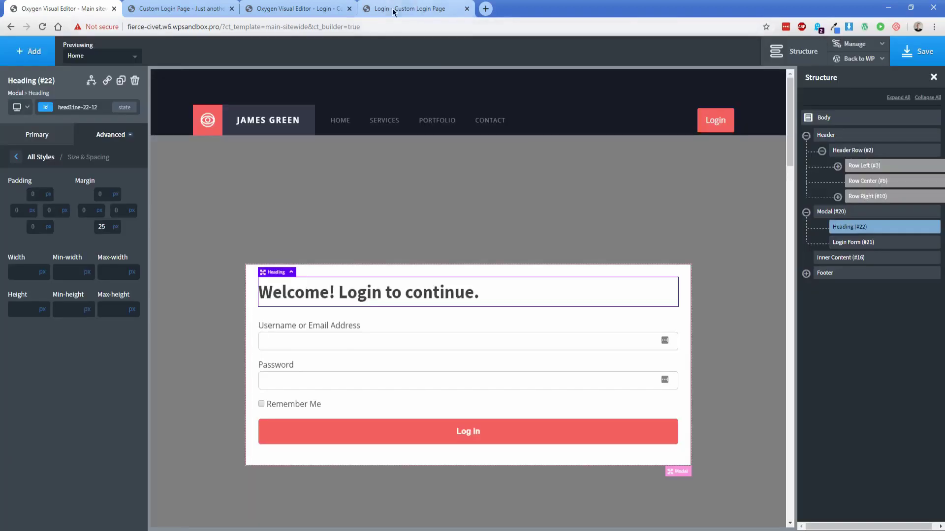
pyautogui.click(407, 8)
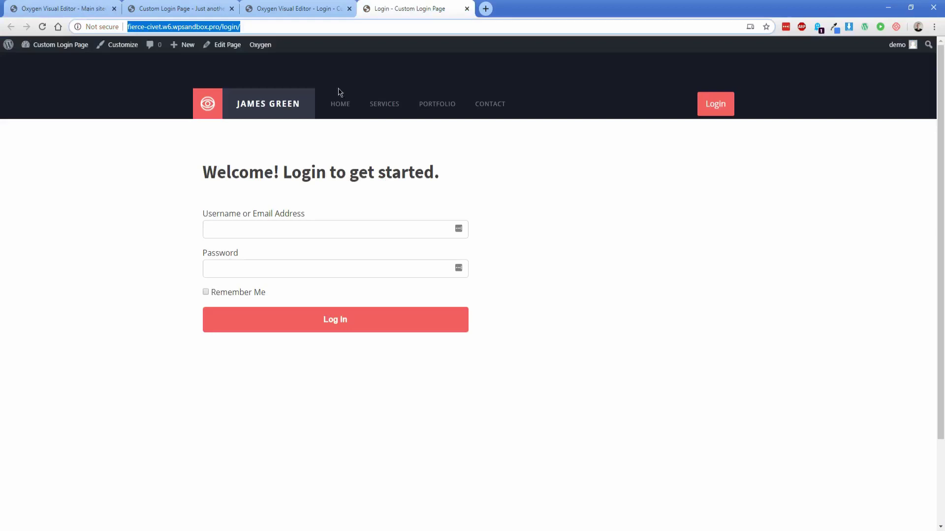
pyautogui.press('F5')
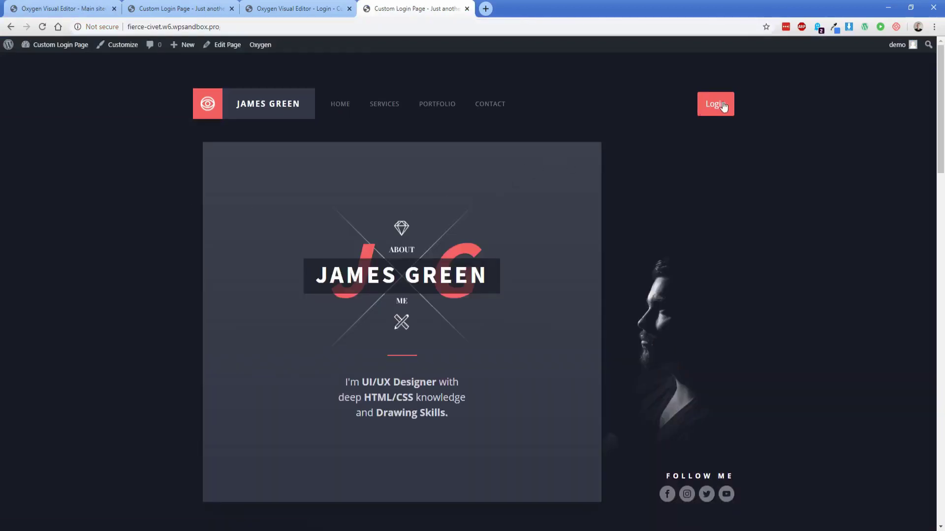
# Open, close and reopen the header Login modal to confirm the welcome heading and form appear
pyautogui.click(716, 105)
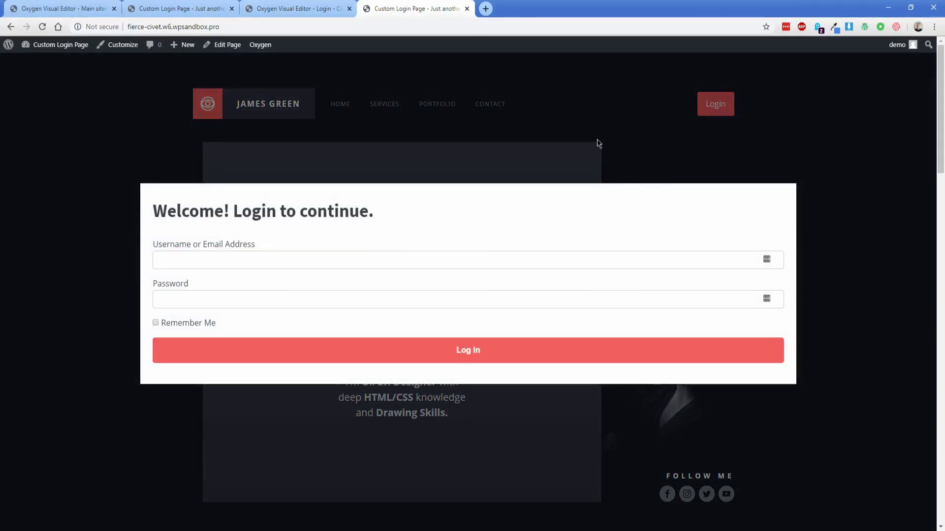
pyautogui.click(634, 146)
pyautogui.click(701, 108)
pyautogui.click(753, 147)
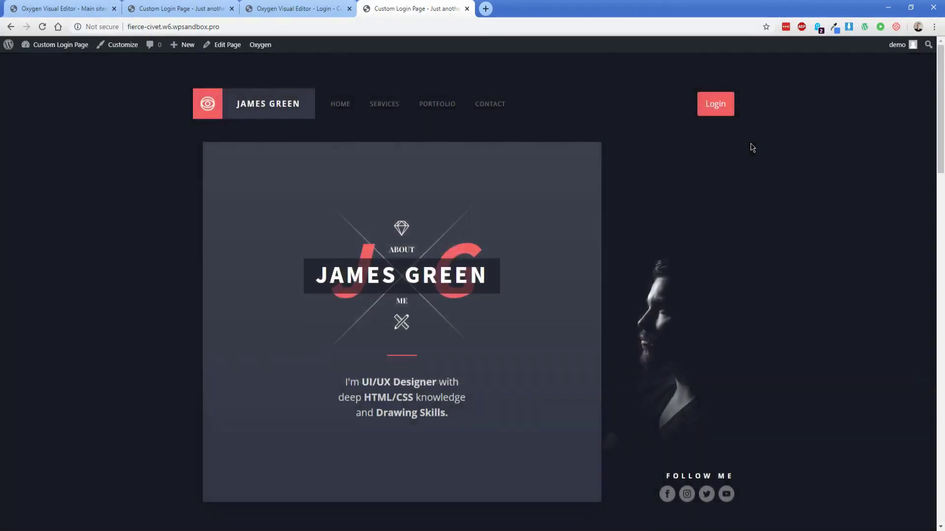
pyautogui.click(721, 104)
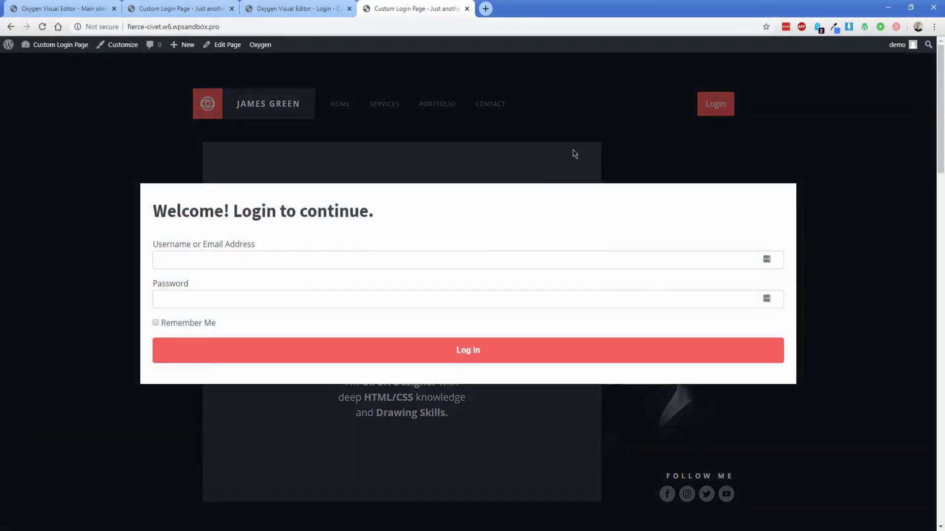